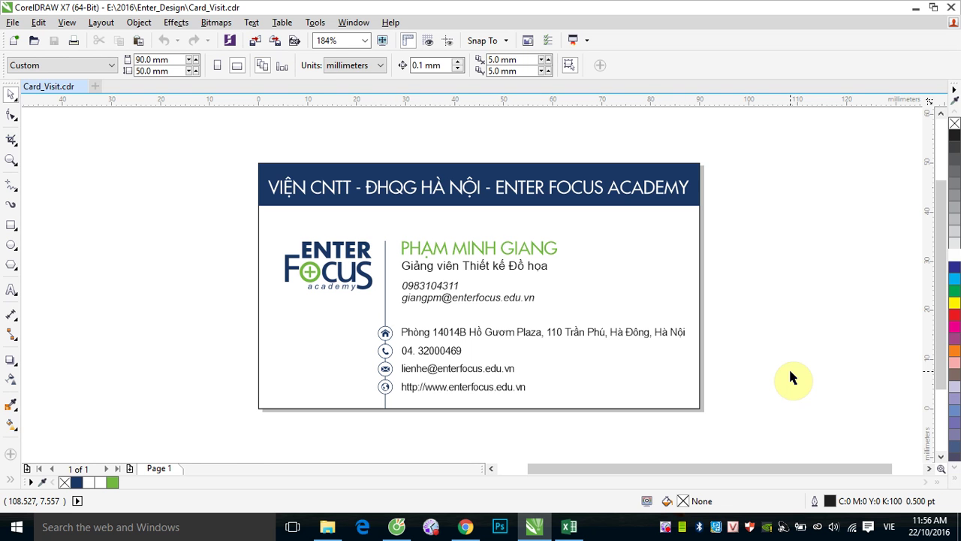
# - Switch to Excel and create a new blank workbook
pyautogui.click(567, 526)
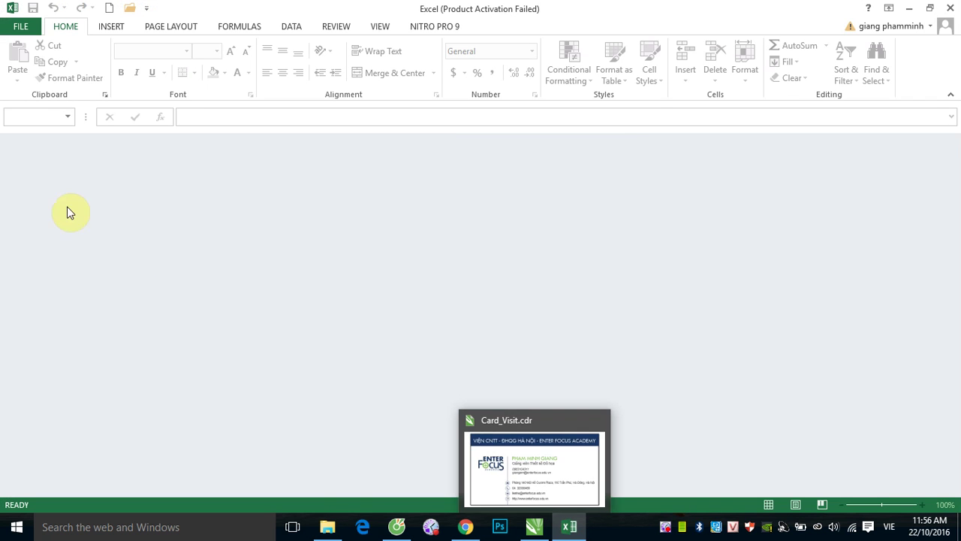
pyautogui.click(109, 9)
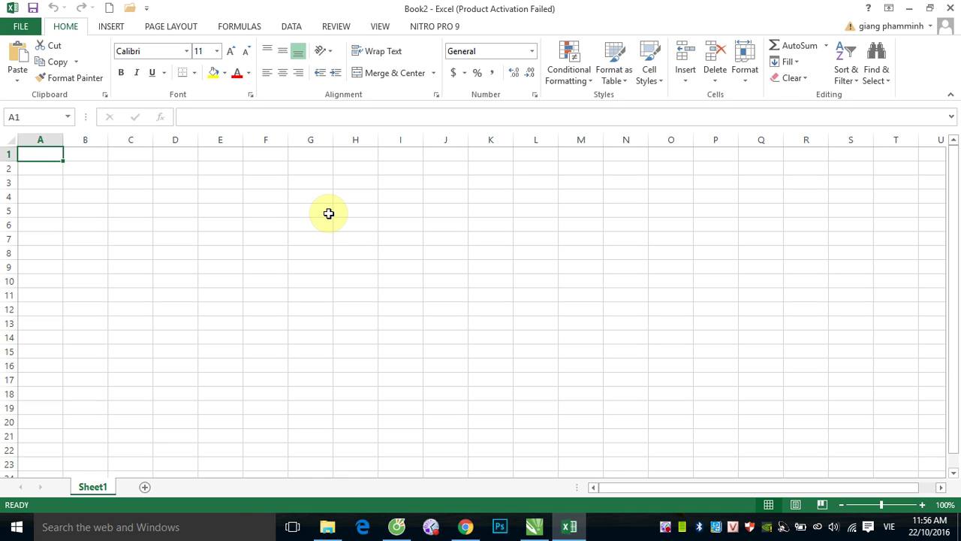
# - Copy all rows of the staff list from Danh_sach.txt in the Enter_Design folder into cells A2:D4 of the blank workbook
pyautogui.click(326, 526)
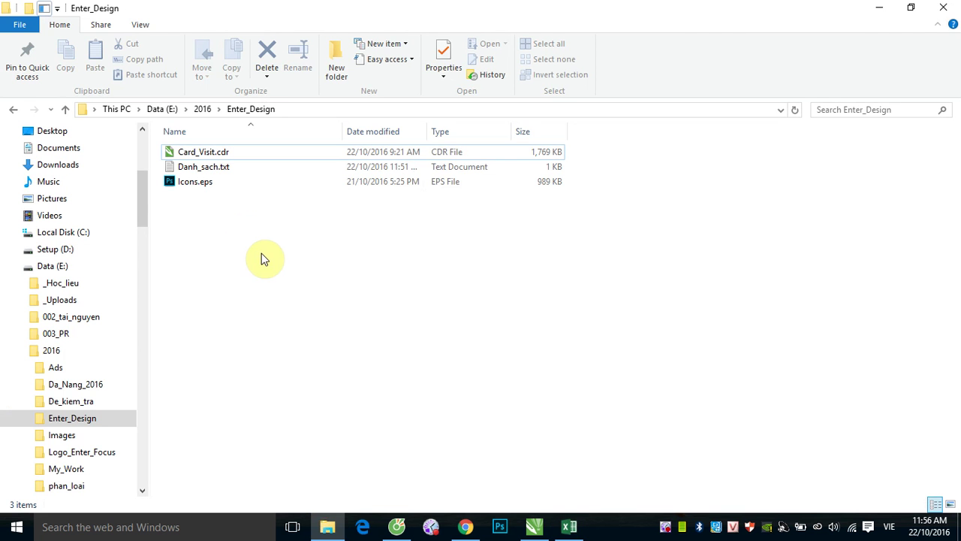
pyautogui.doubleClick(211, 174)
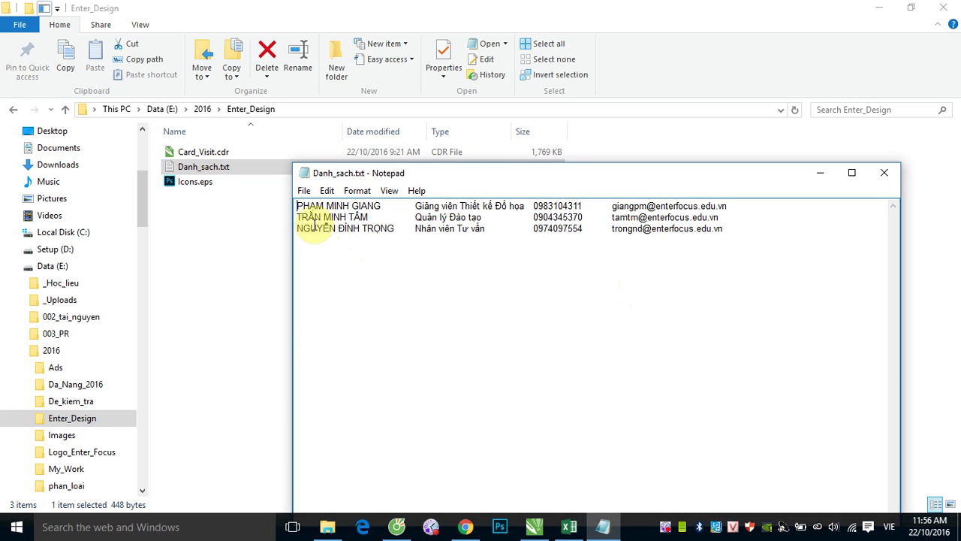
pyautogui.moveTo(298, 205); pyautogui.dragTo(656, 252)
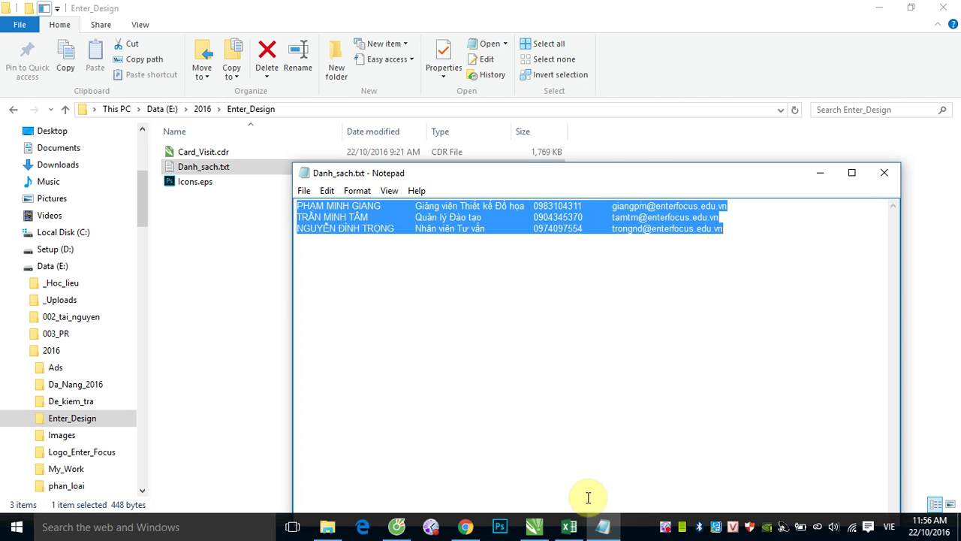
pyautogui.moveTo(568, 521)
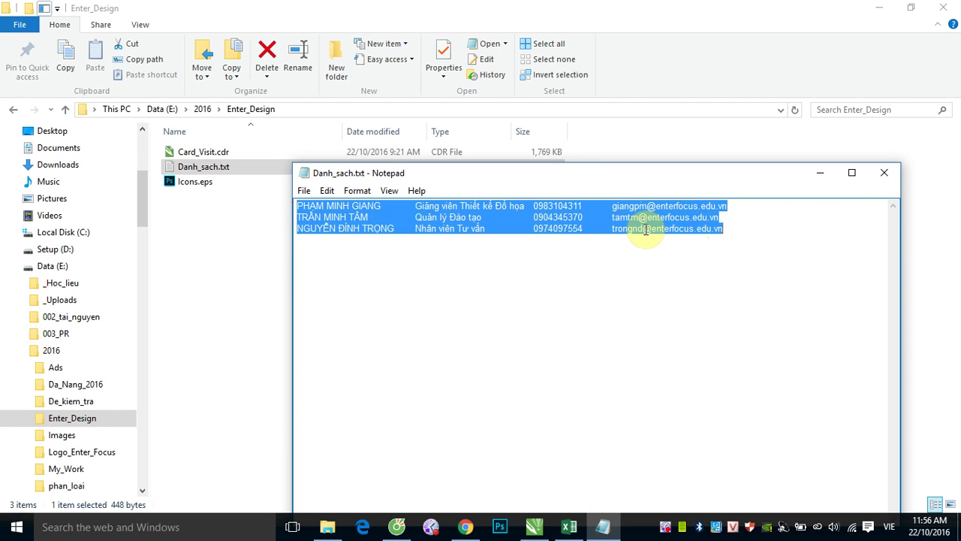
pyautogui.click(568, 530)
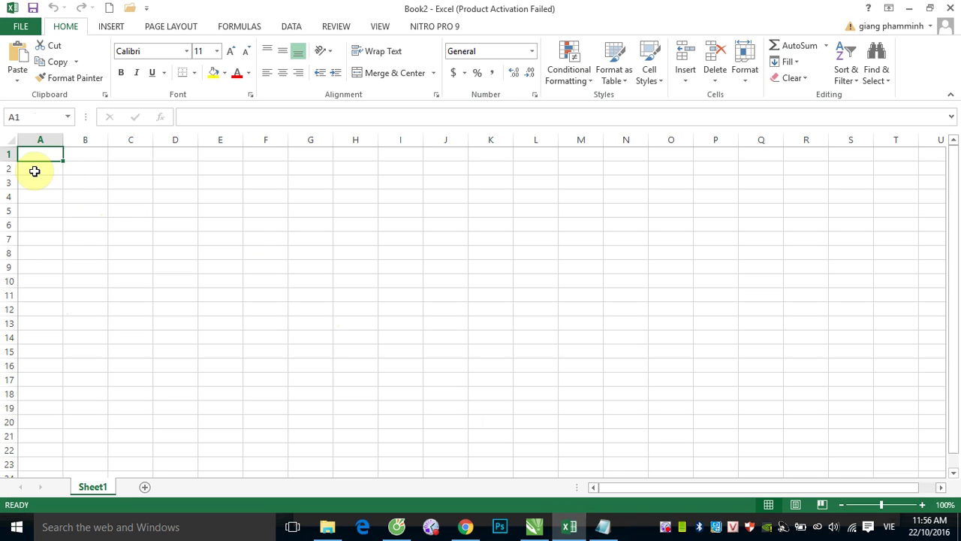
pyautogui.moveTo(34, 171); pyautogui.dragTo(162, 167)
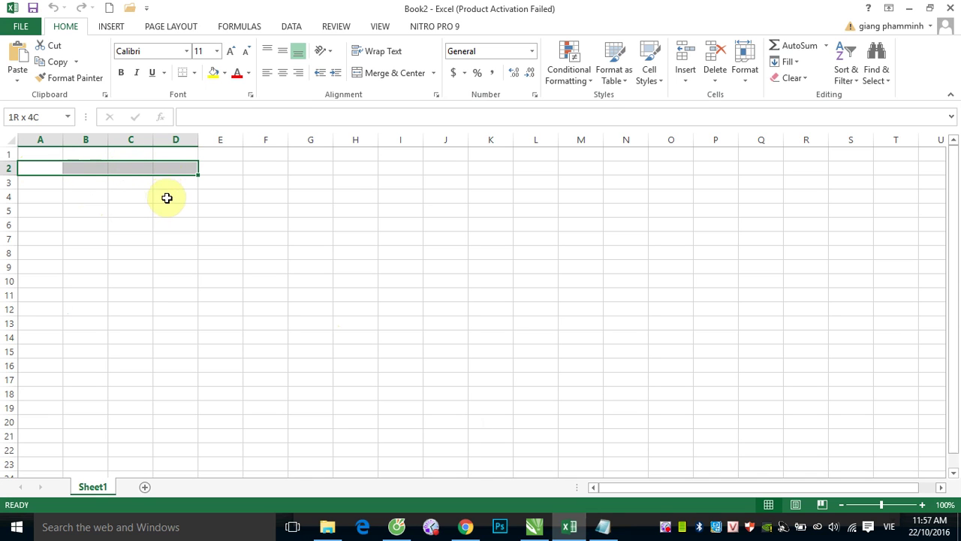
pyautogui.moveTo(164, 207); pyautogui.dragTo(168, 197)
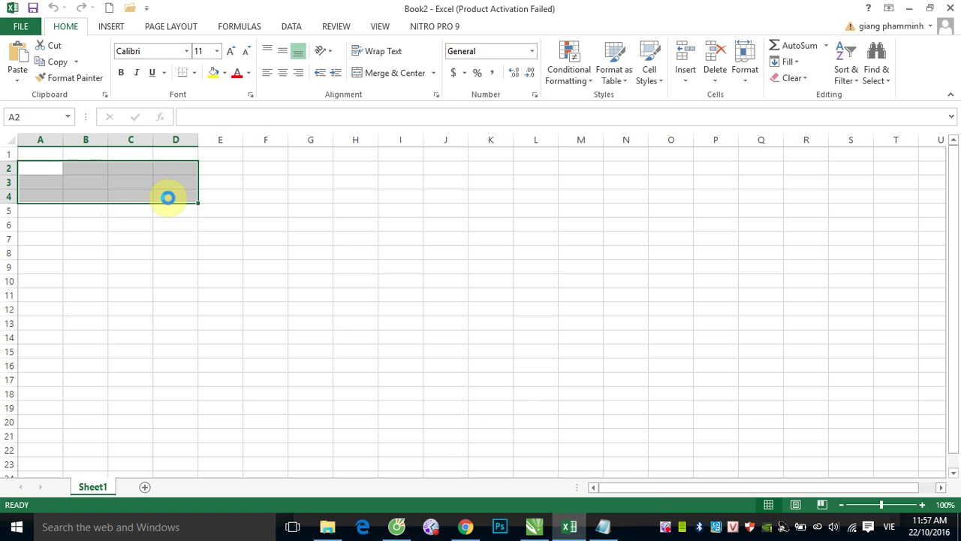
pyautogui.hotkey('ctrl', 'v')
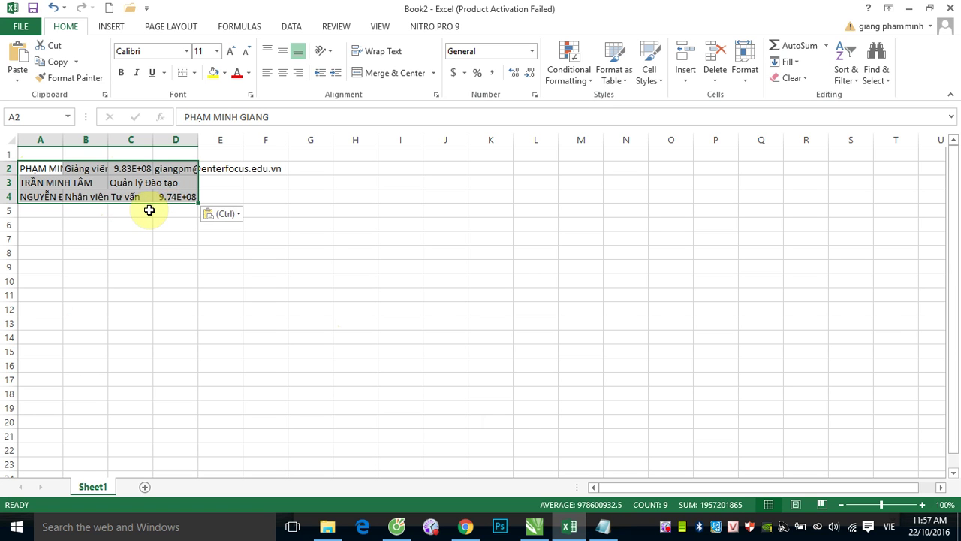
# - Widen columns A through D so the pasted names, job titles, phone numbers and e-mails fit
pyautogui.click(50, 140)
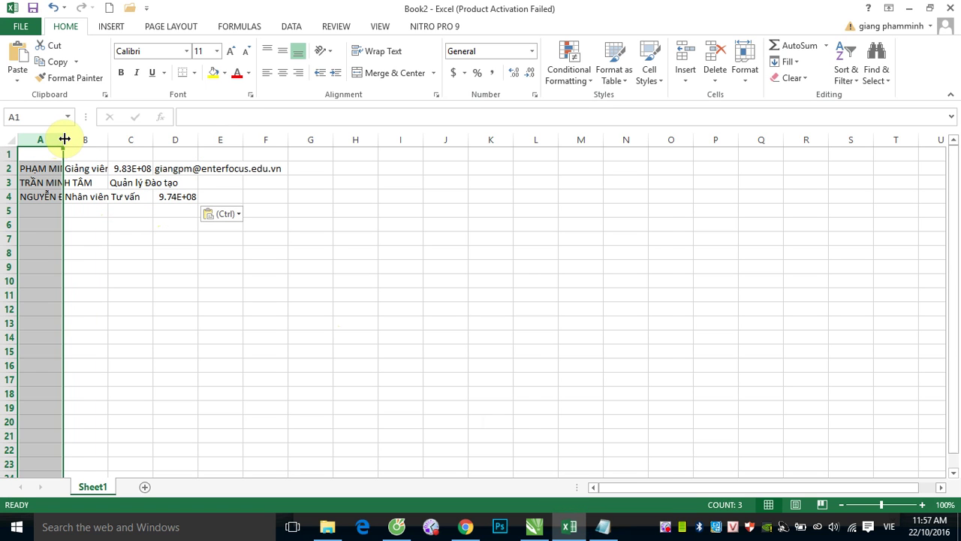
pyautogui.moveTo(64, 140); pyautogui.dragTo(155, 140)
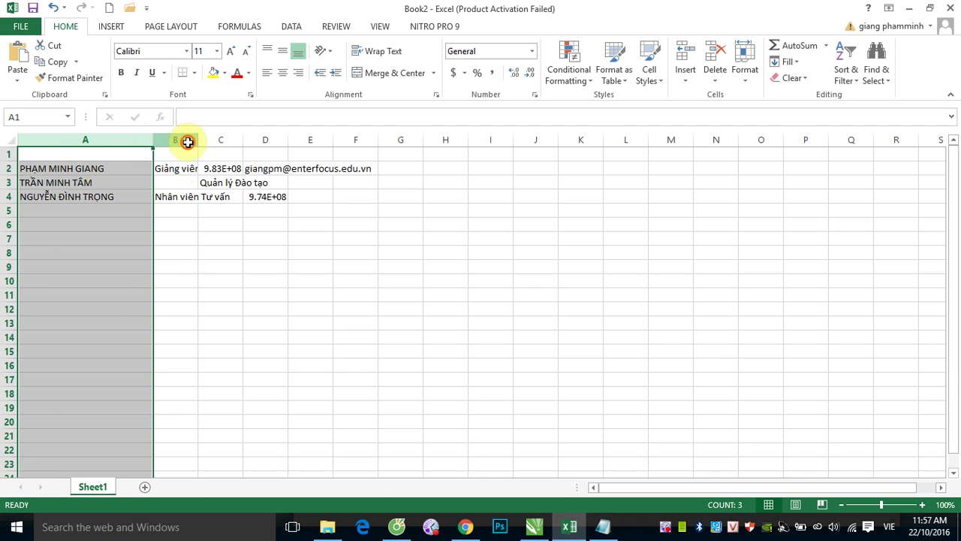
pyautogui.click(187, 139)
pyautogui.moveTo(198, 140); pyautogui.dragTo(288, 137)
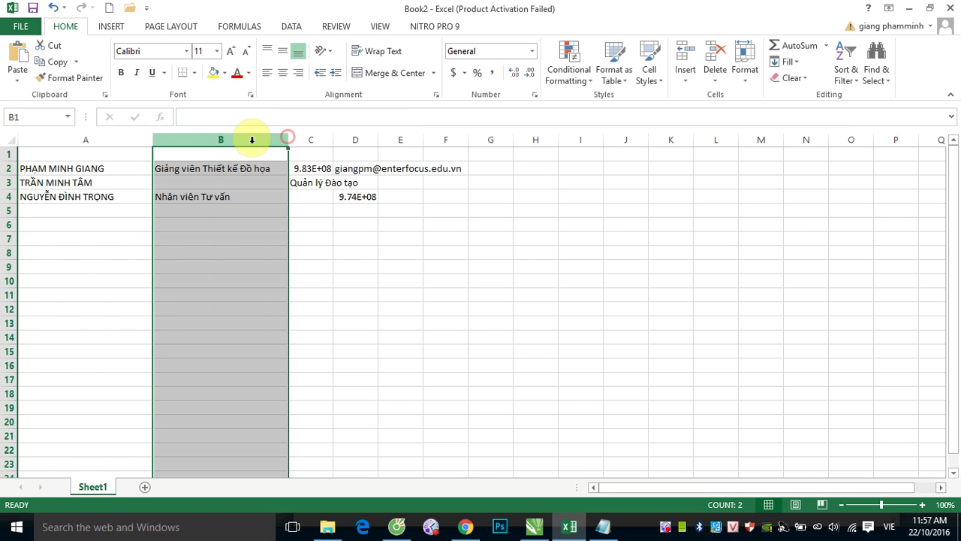
pyautogui.click(326, 140)
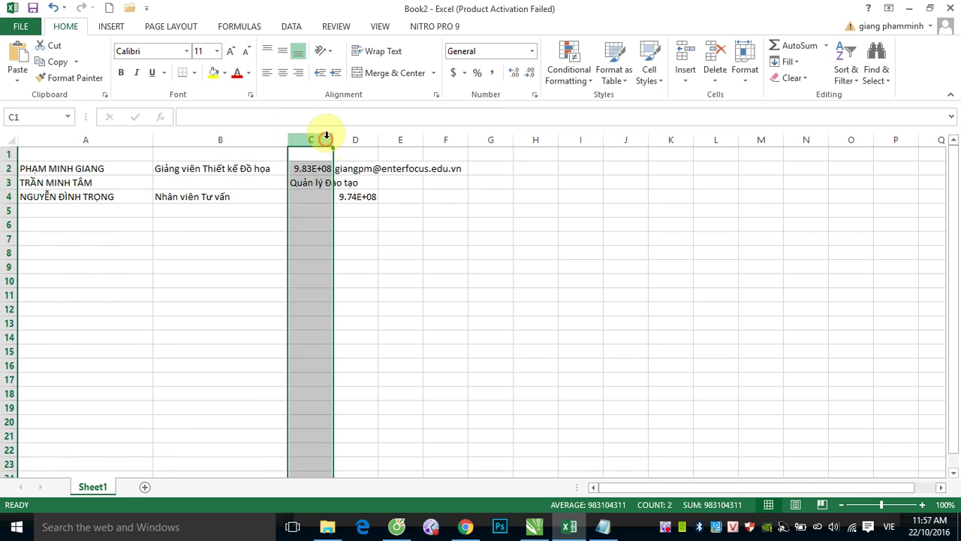
pyautogui.moveTo(335, 138); pyautogui.dragTo(379, 137)
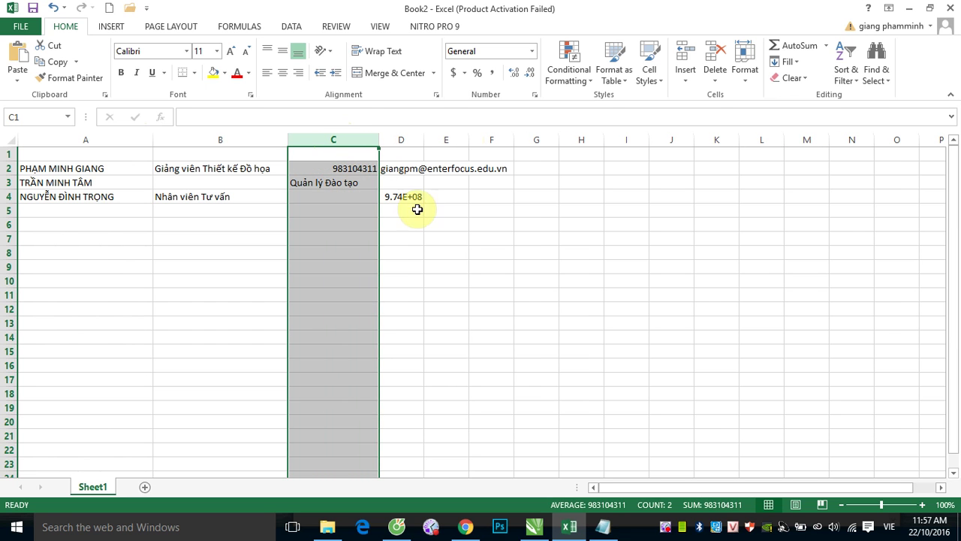
pyautogui.click(411, 140)
pyautogui.moveTo(425, 140); pyautogui.dragTo(515, 139)
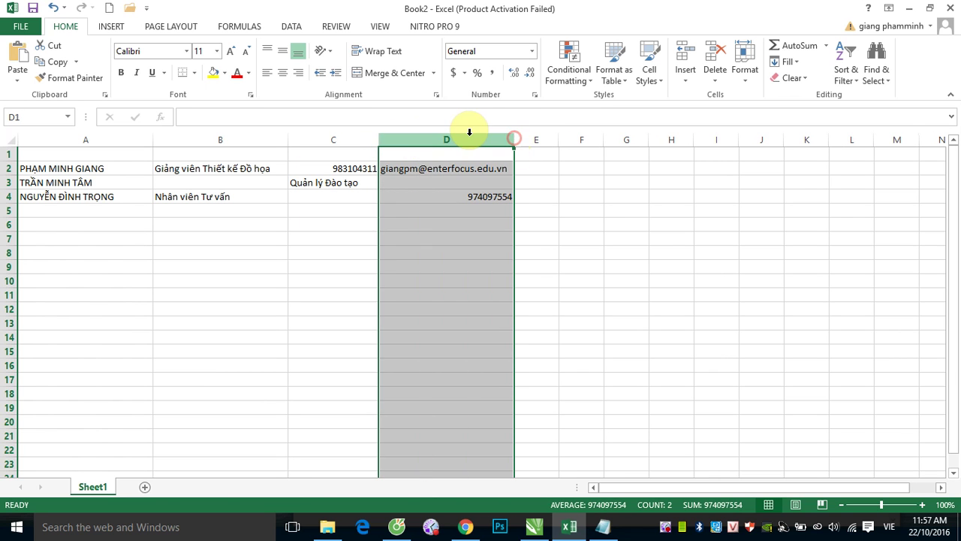
pyautogui.click(413, 234)
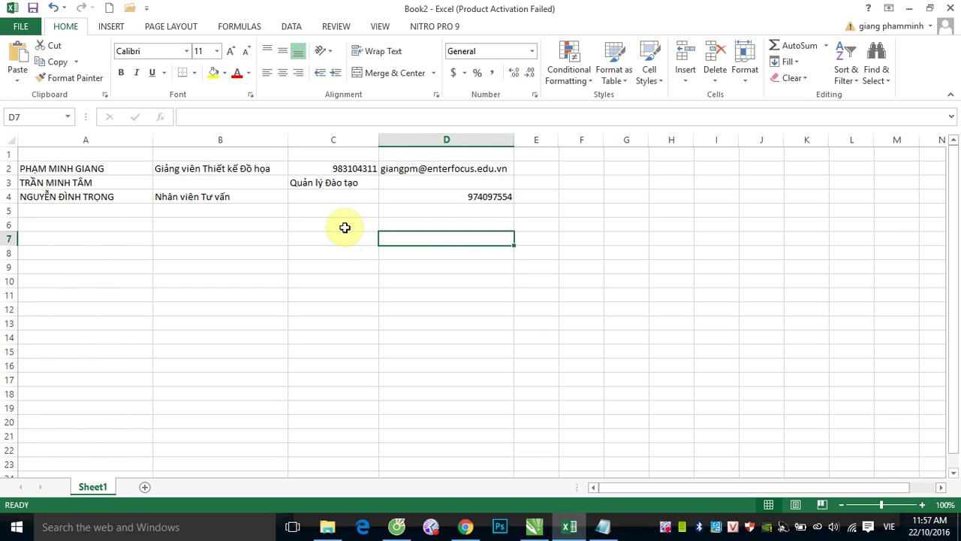
# - Move the job title "Quản lý Đào tạo" from cell C3 to cell B3
pyautogui.click(307, 184)
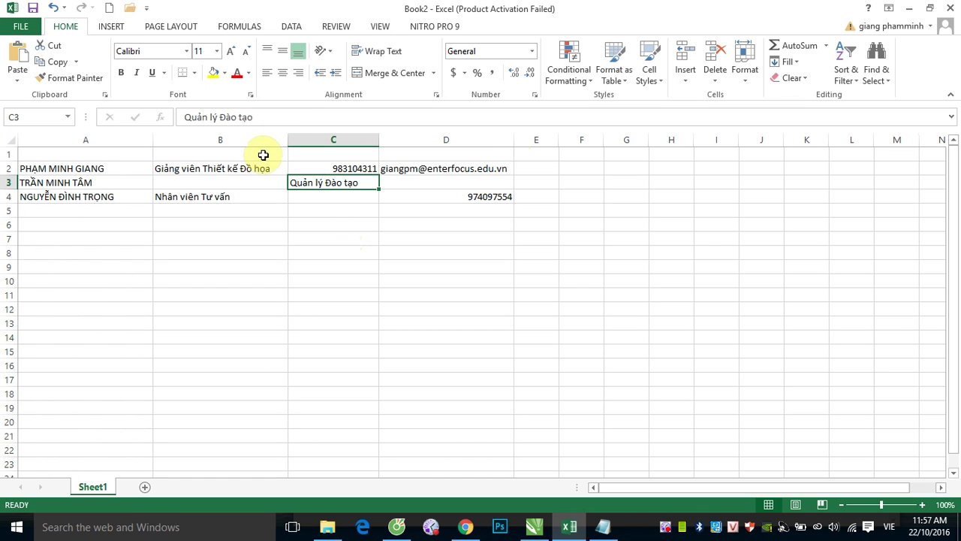
pyautogui.hotkey('ctrl', 'c')
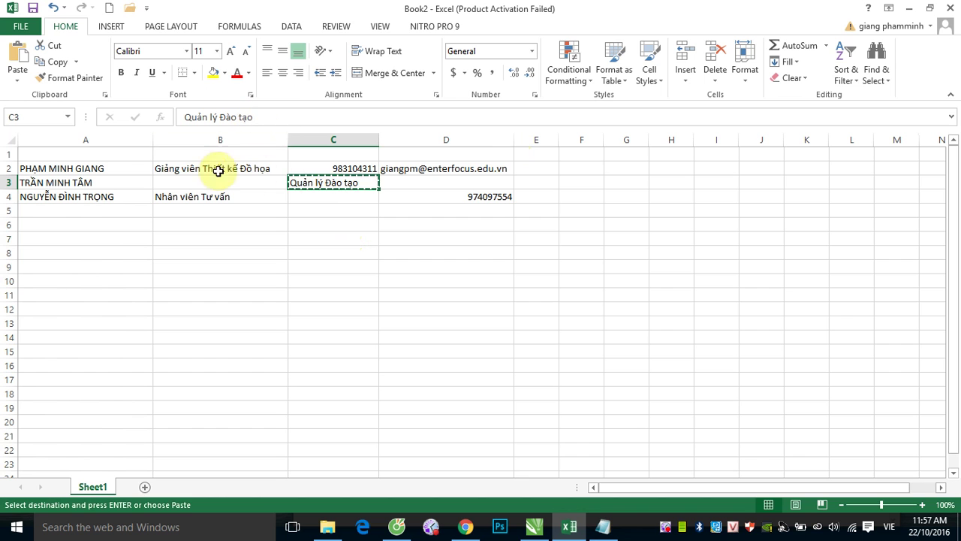
pyautogui.click(236, 118)
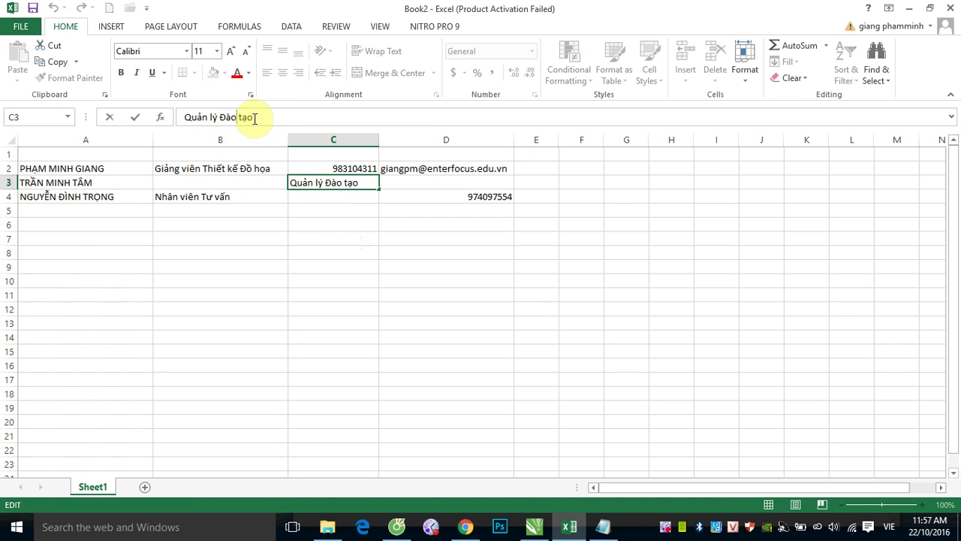
pyautogui.moveTo(247, 118); pyautogui.dragTo(157, 118)
pyautogui.hotkey('ctrl', 'x')
pyautogui.click(166, 178)
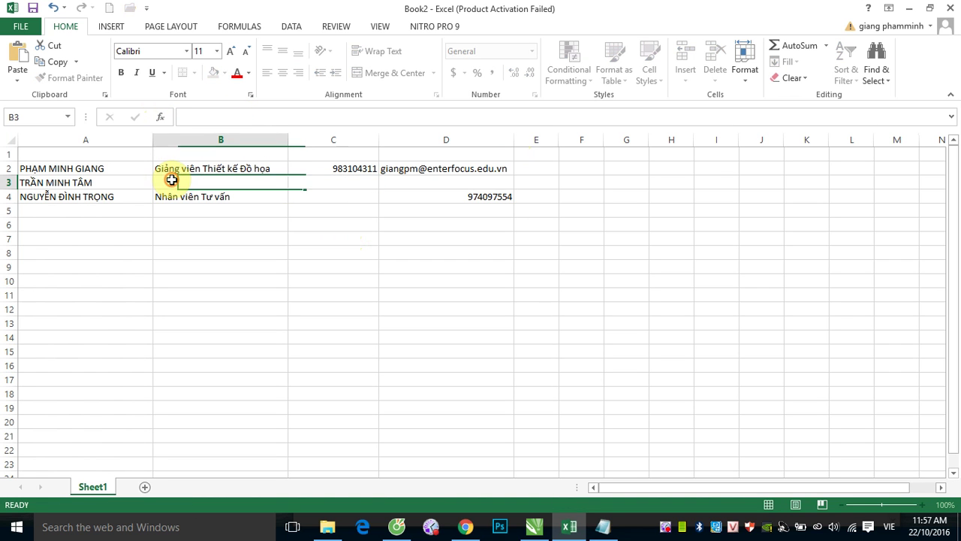
pyautogui.hotkey('ctrl', 'v')
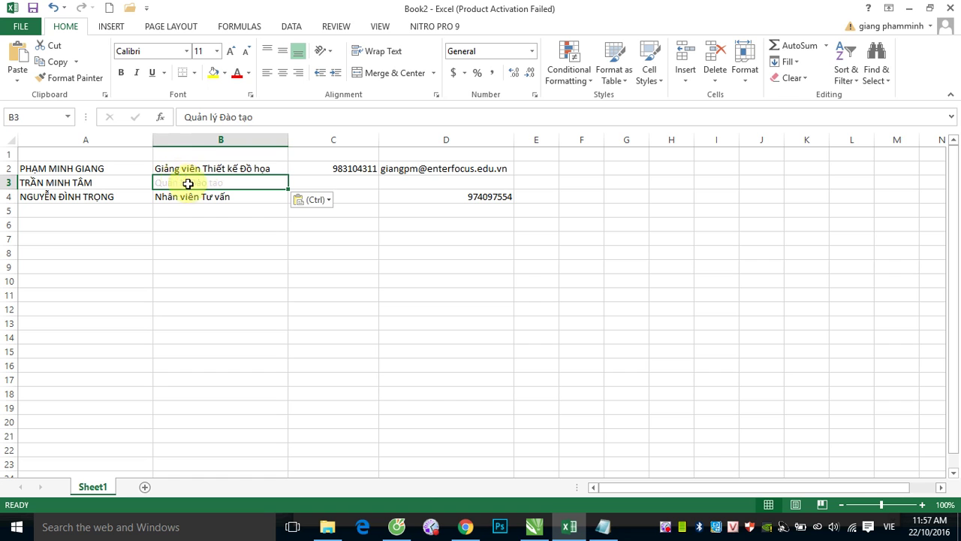
# - Move the third person's phone number from cell D4 to cell C4
pyautogui.click(471, 200)
pyautogui.doubleClick(219, 118)
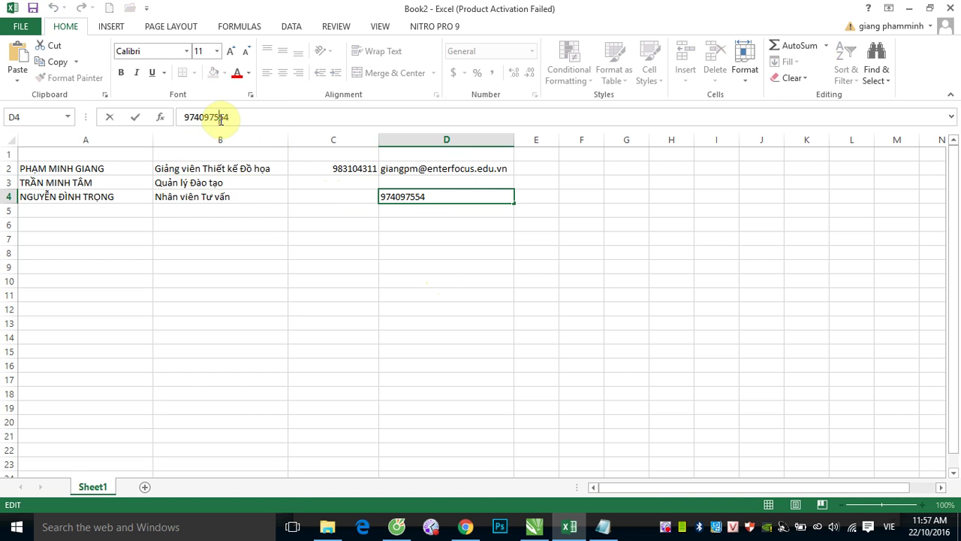
pyautogui.moveTo(240, 118); pyautogui.dragTo(181, 118)
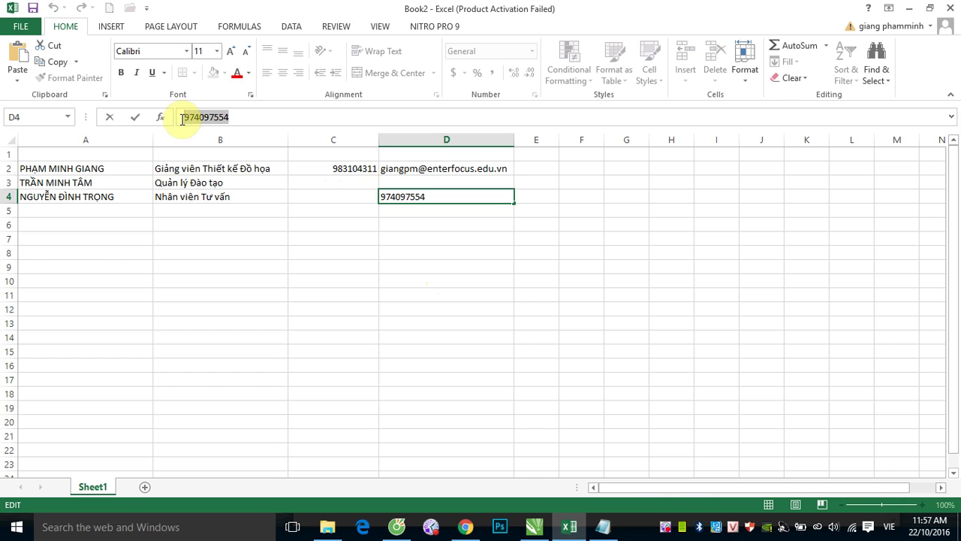
pyautogui.hotkey('ctrl', 'x')
pyautogui.click(321, 196)
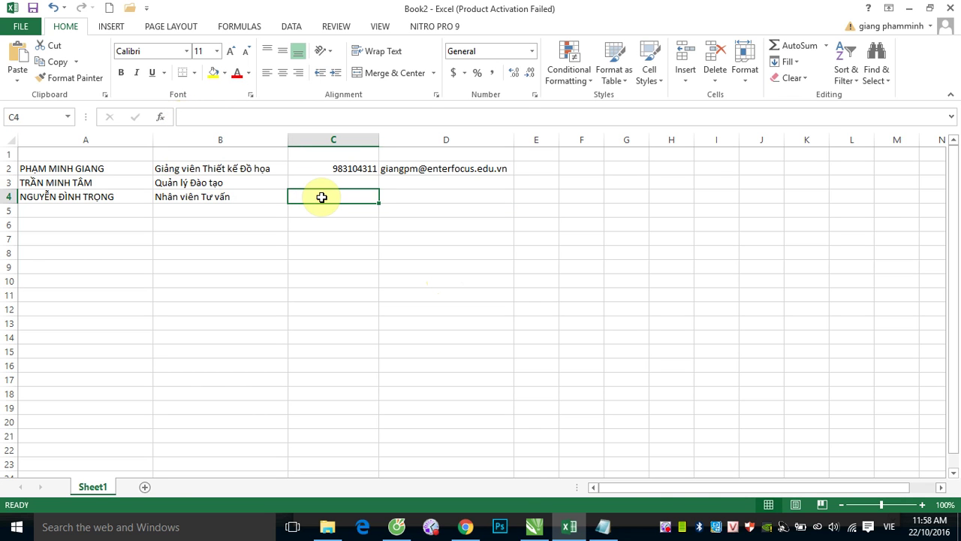
pyautogui.hotkey('ctrl', 'v')
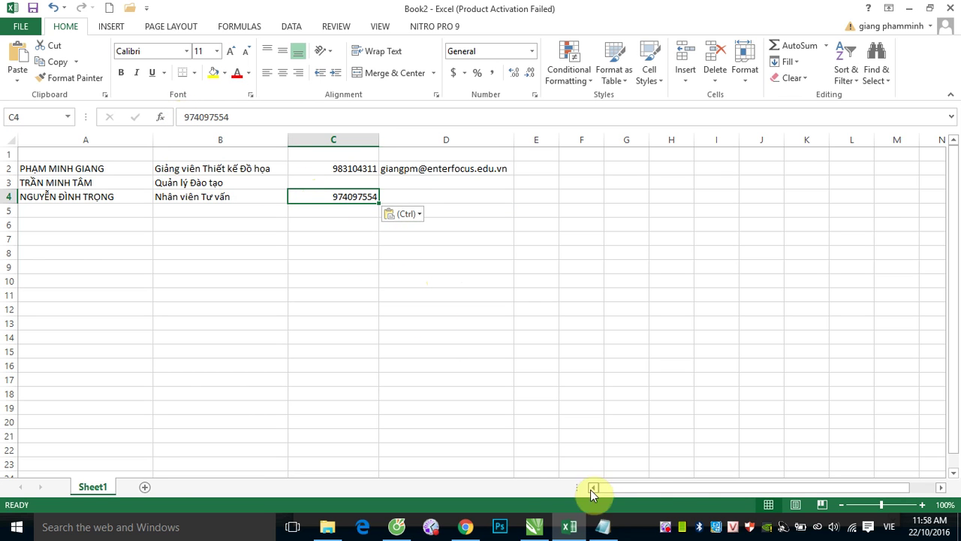
# - Copy the second person's phone number from Danh_sach.txt into cell C3 of the worksheet
pyautogui.click(603, 527)
pyautogui.click(516, 219)
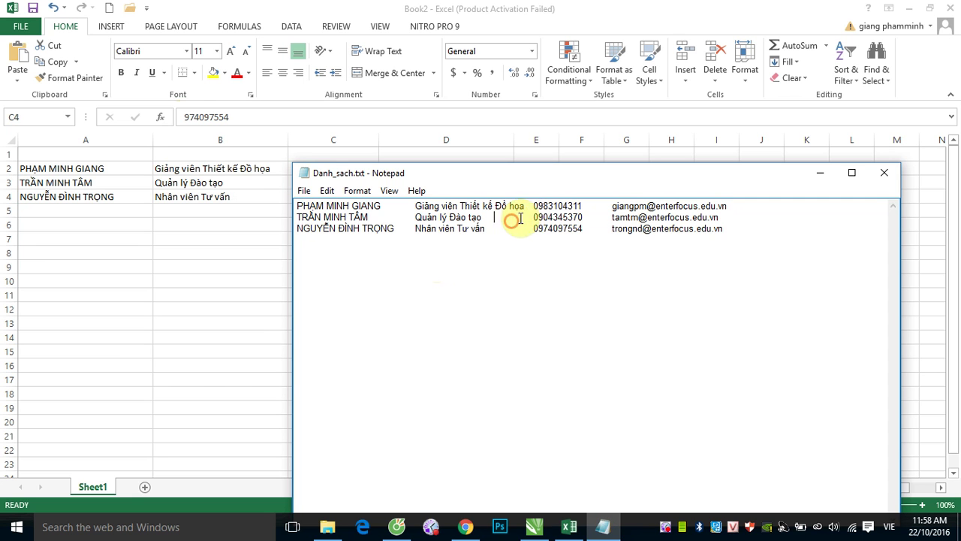
pyautogui.moveTo(533, 217); pyautogui.dragTo(585, 217)
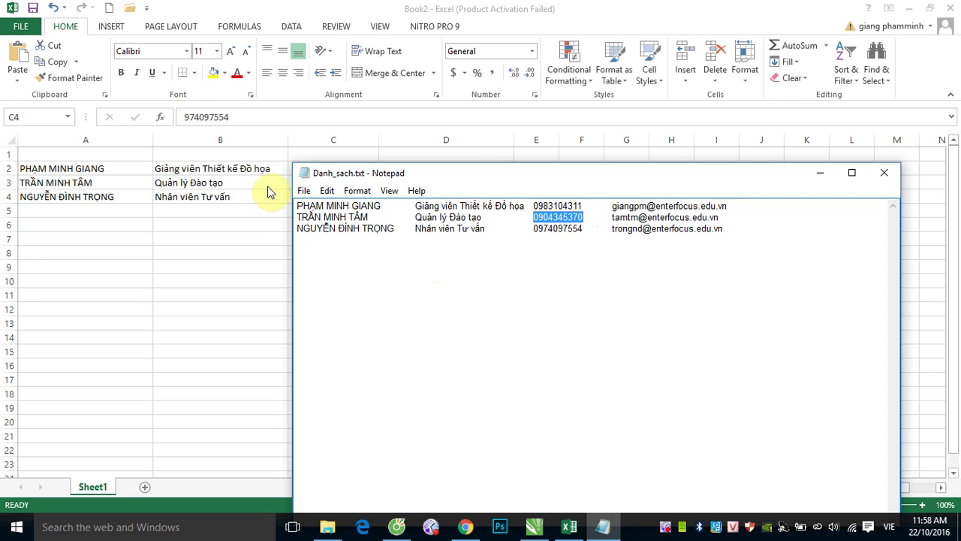
pyautogui.hotkey('alt', 'Tab')
pyautogui.click(297, 183)
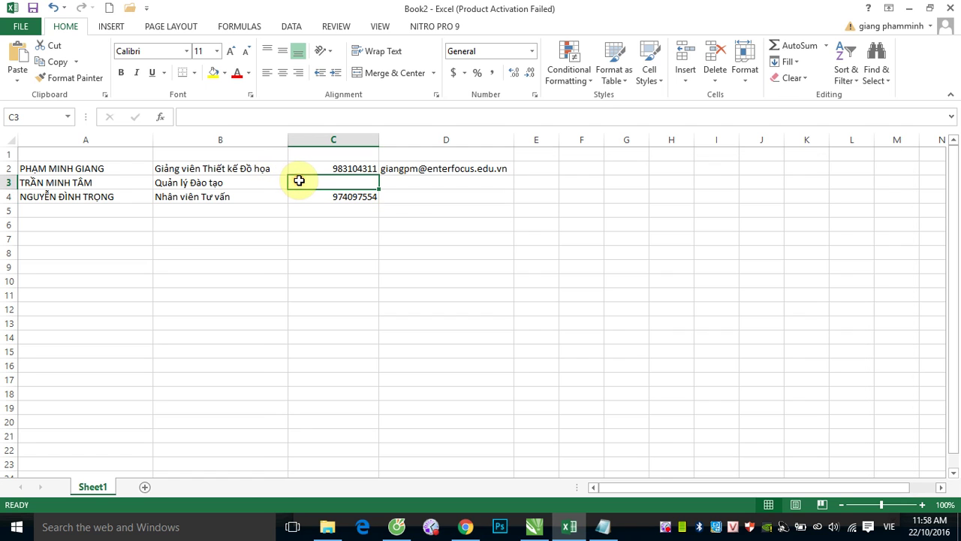
pyautogui.click(201, 118)
pyautogui.hotkey('ctrl', 'v')
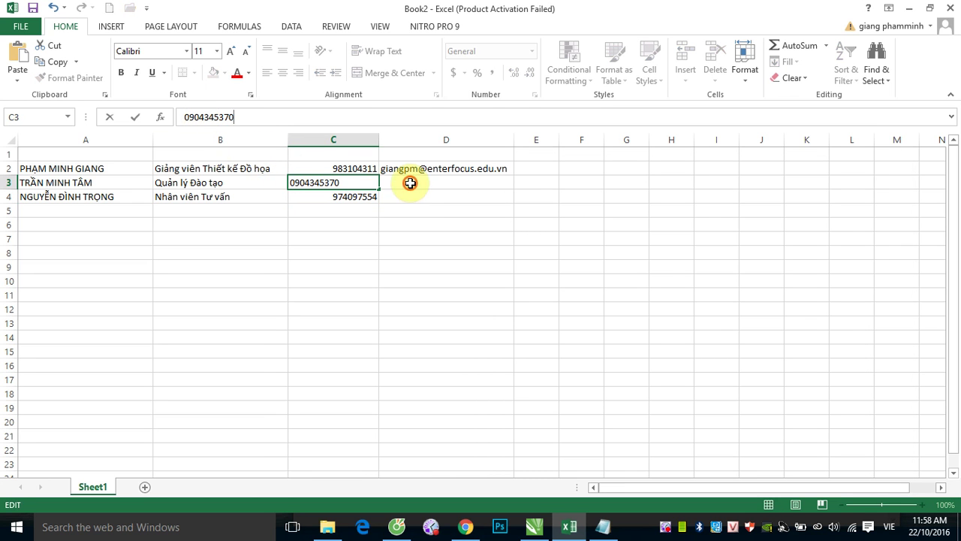
pyautogui.click(410, 183)
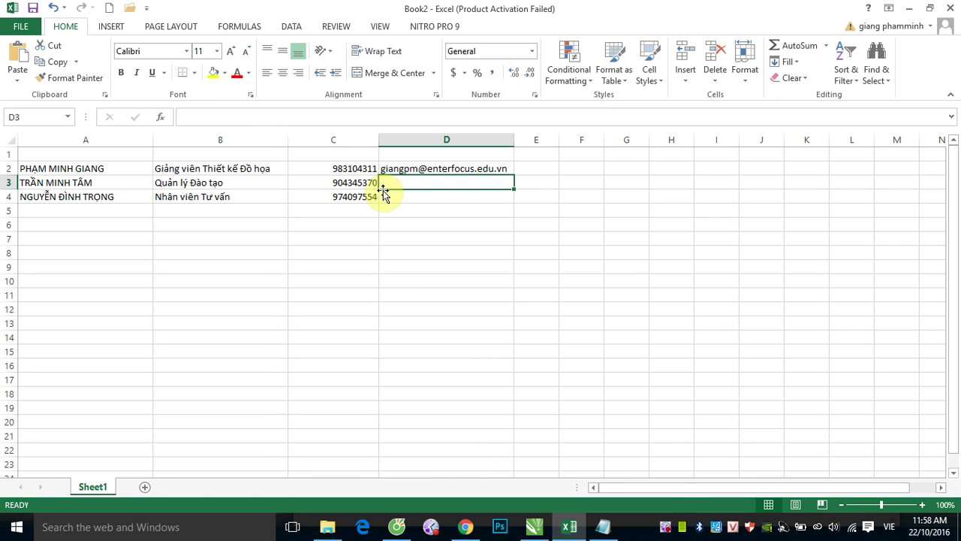
# - Copy the second person's e-mail address from Danh_sach.txt into cell D3 of the worksheet
pyautogui.click(610, 533)
pyautogui.click(610, 216)
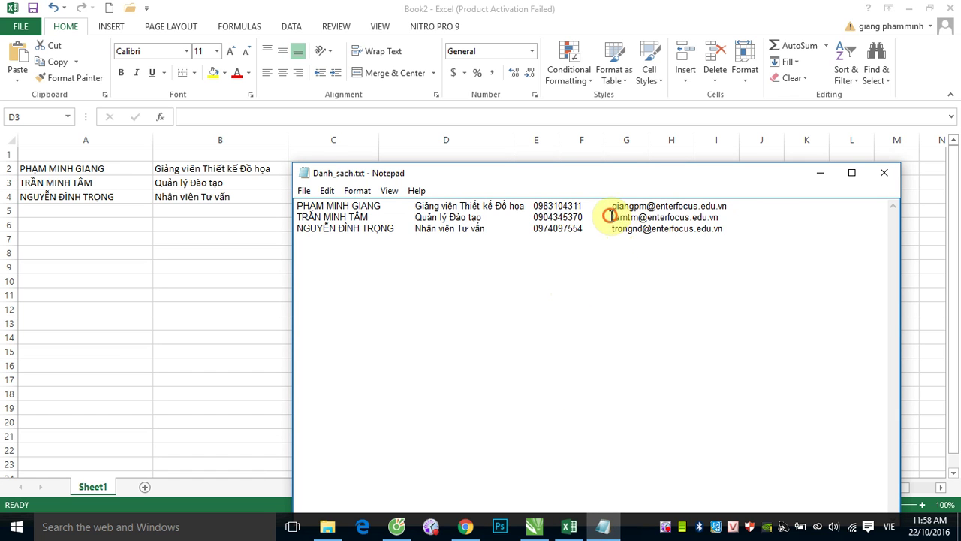
pyautogui.moveTo(609, 216); pyautogui.dragTo(723, 217)
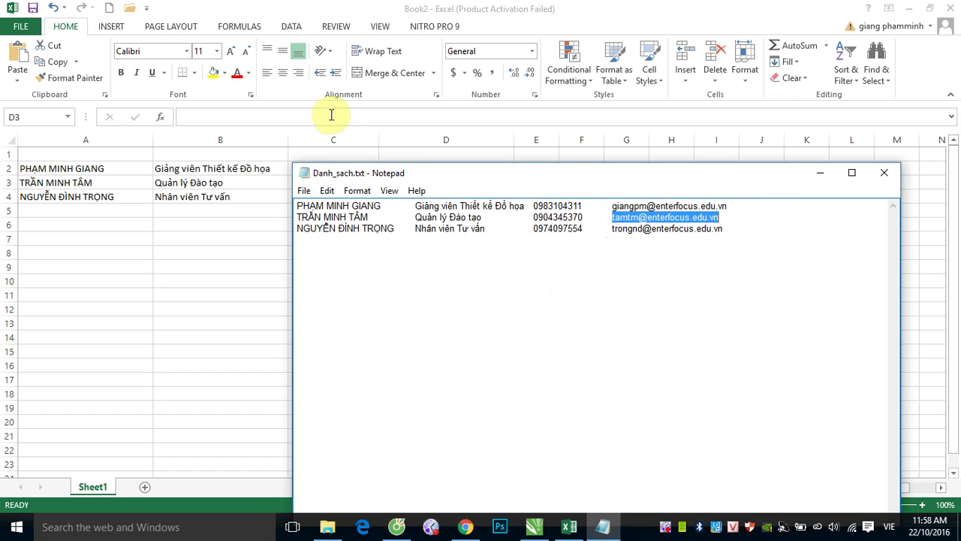
pyautogui.click(255, 225)
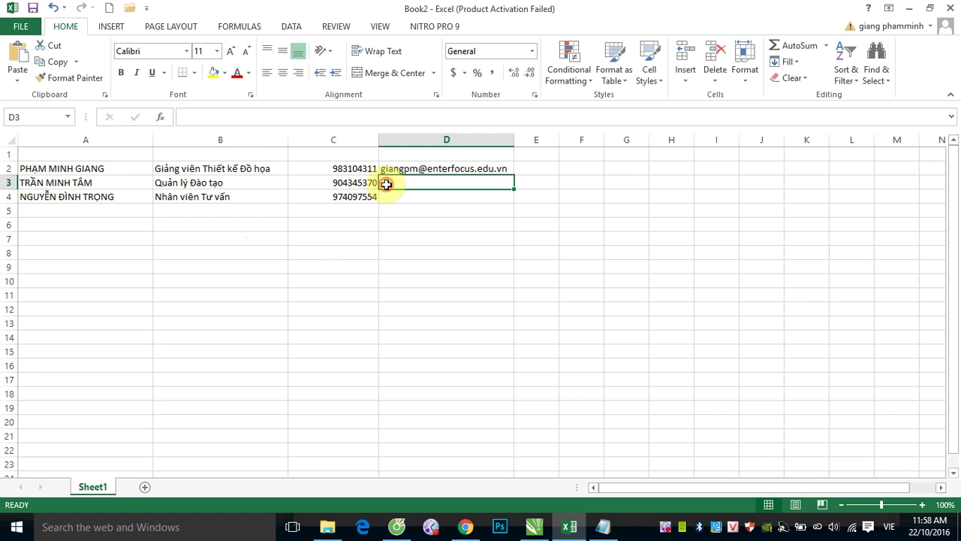
pyautogui.click(221, 120)
pyautogui.hotkey('ctrl', 'v')
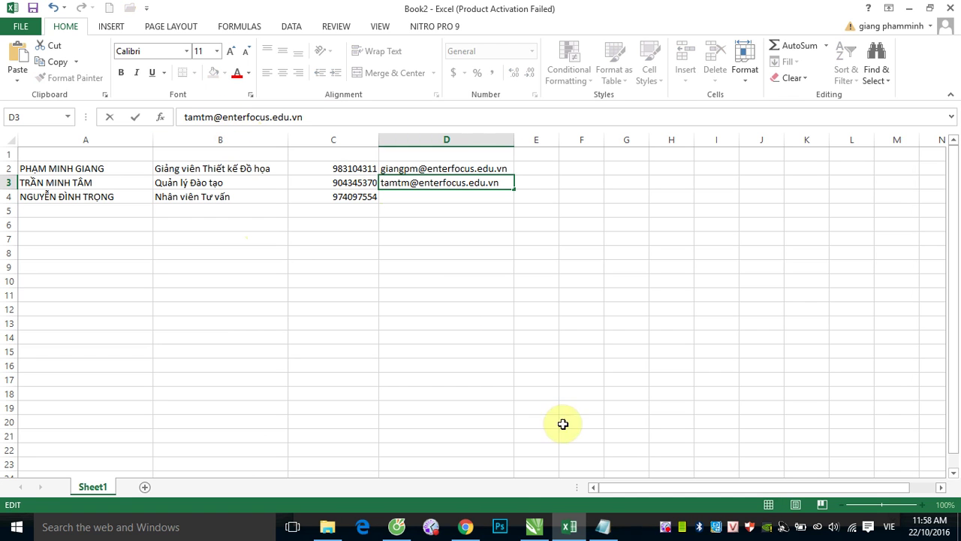
# - Copy the third person's e-mail address from Danh_sach.txt into cell D4 of the worksheet
pyautogui.click(603, 525)
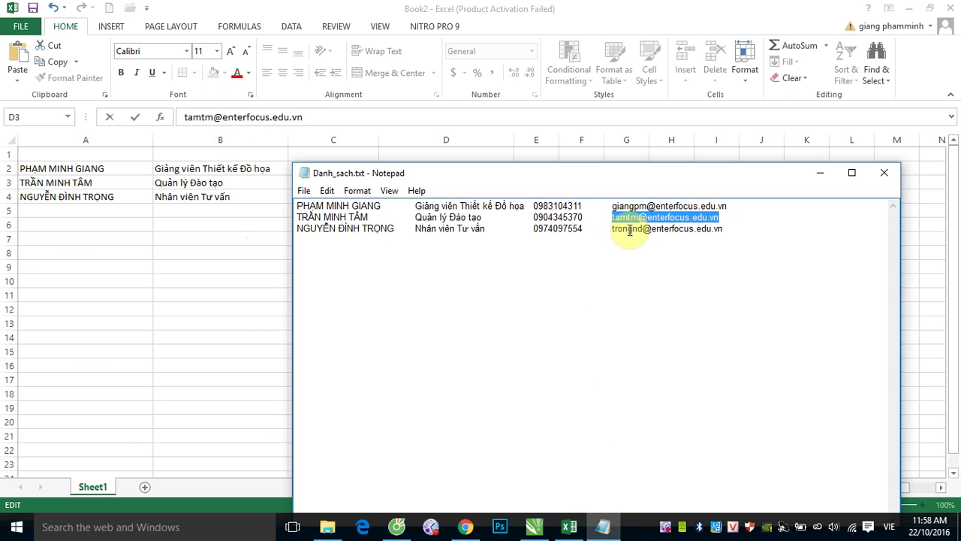
pyautogui.moveTo(612, 229); pyautogui.dragTo(720, 229)
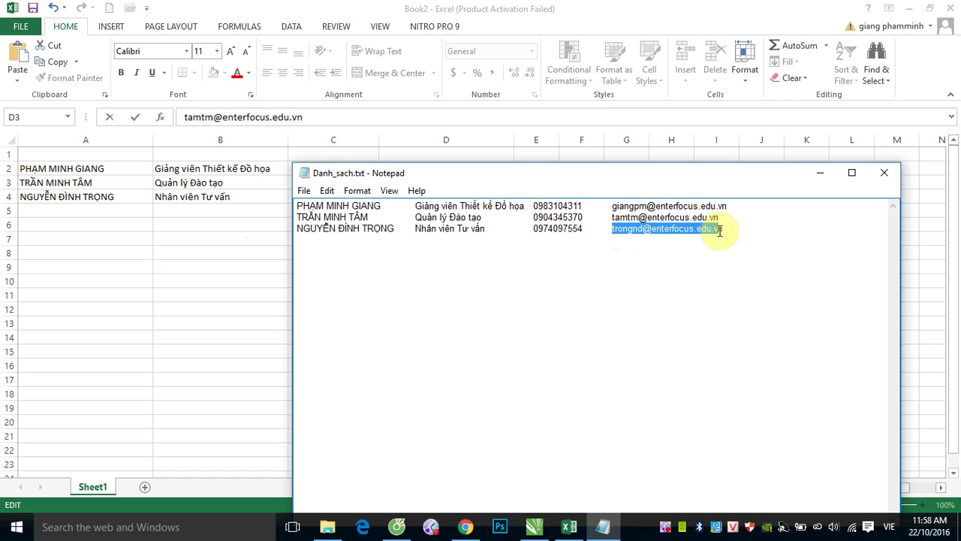
pyautogui.click(215, 242)
pyautogui.click(391, 196)
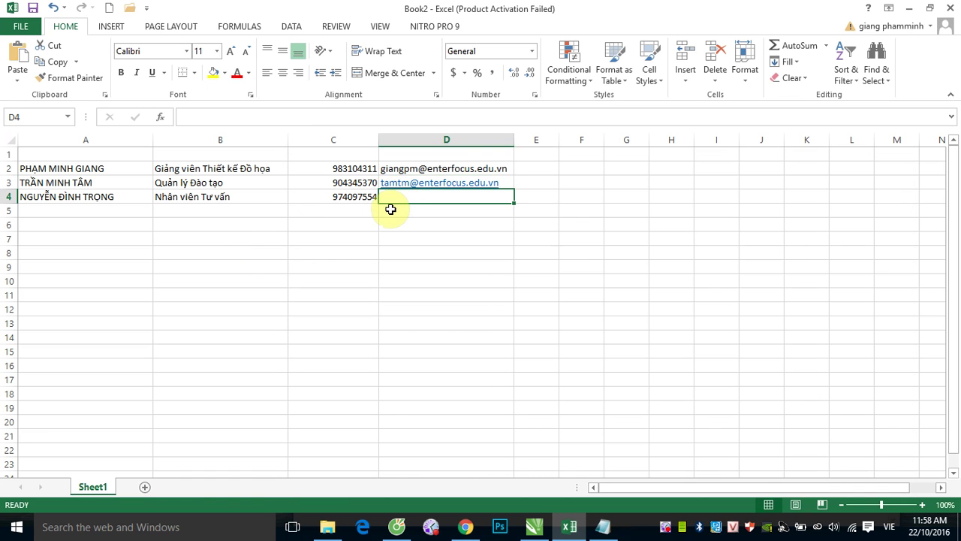
pyautogui.click(225, 117)
pyautogui.hotkey('ctrl', 'v')
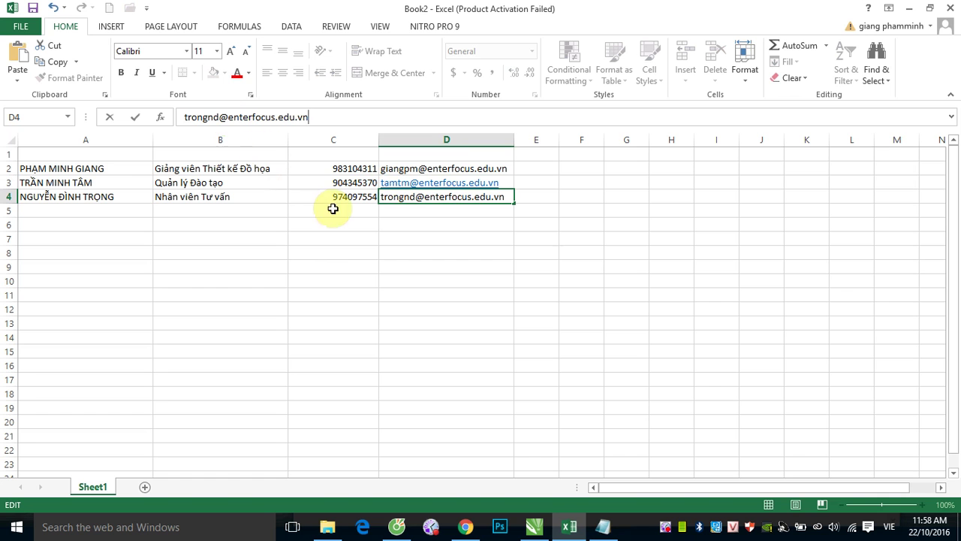
pyautogui.click(384, 277)
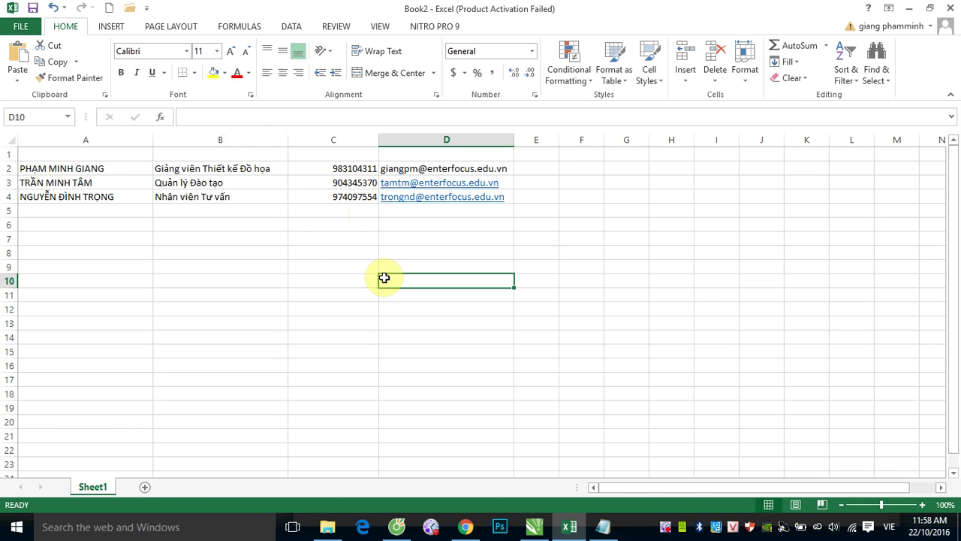
# - Enter the column headings name, job, mobile and email in cells A1 to D1
pyautogui.click(68, 154)
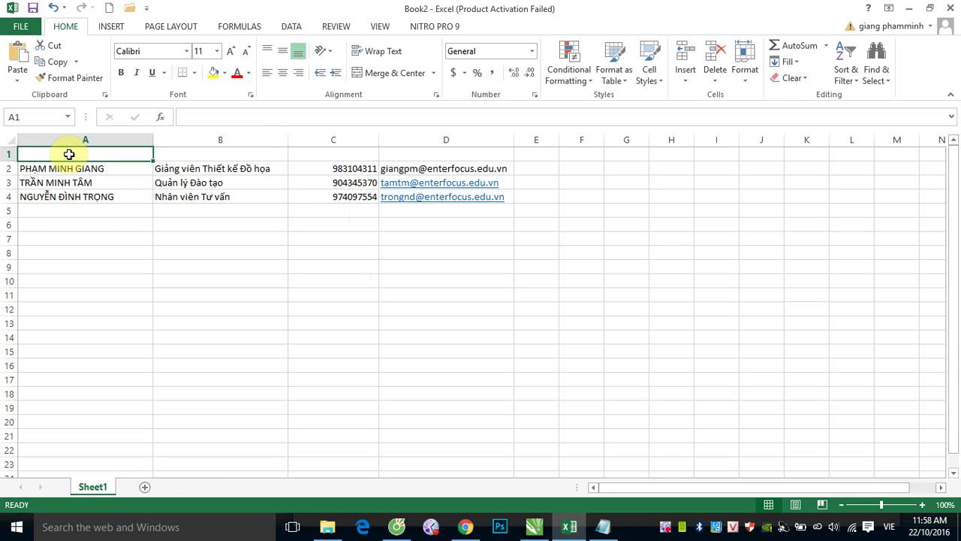
pyautogui.write('name')
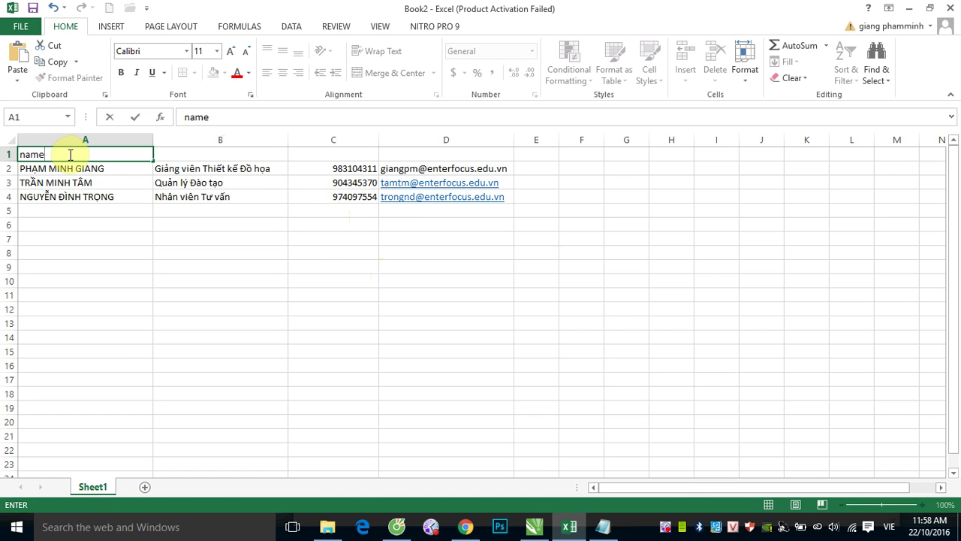
pyautogui.click(171, 154)
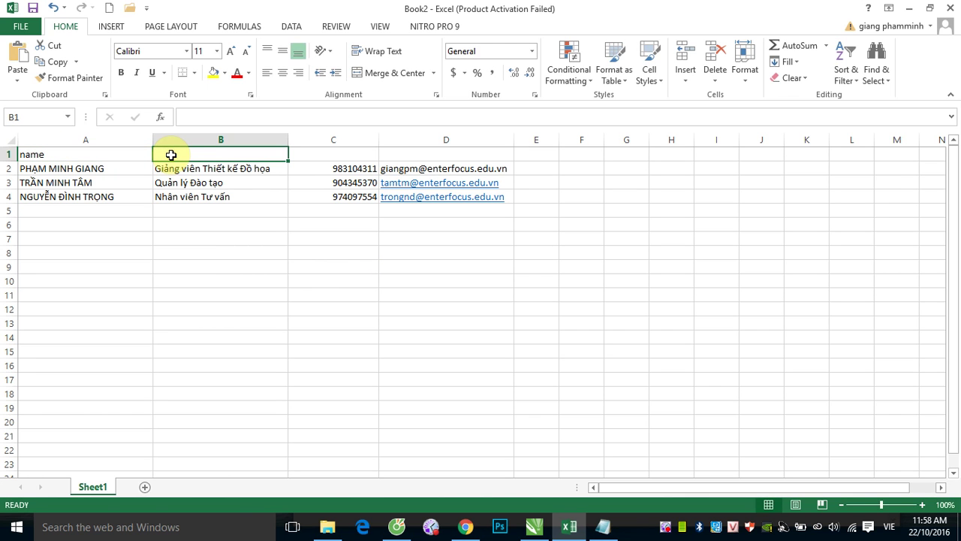
pyautogui.write('job')
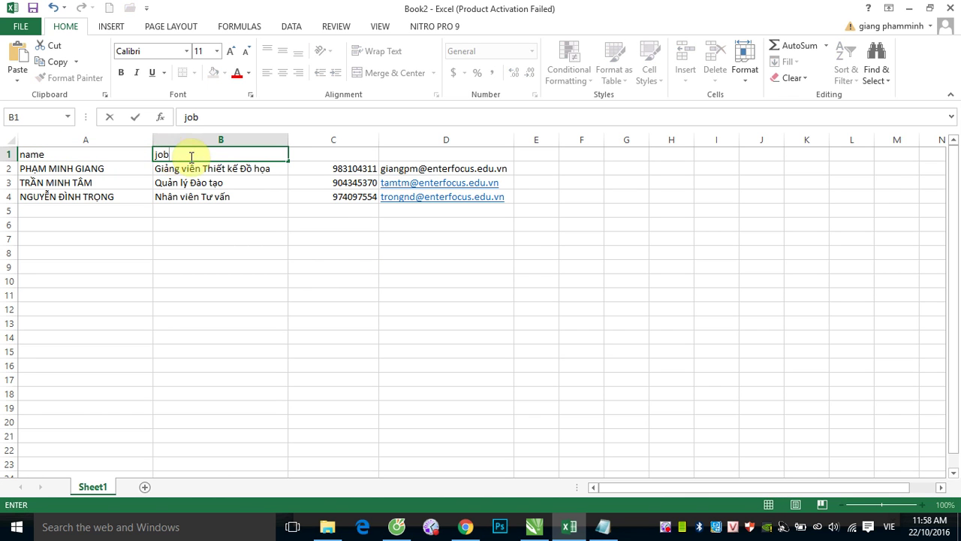
pyautogui.click(297, 155)
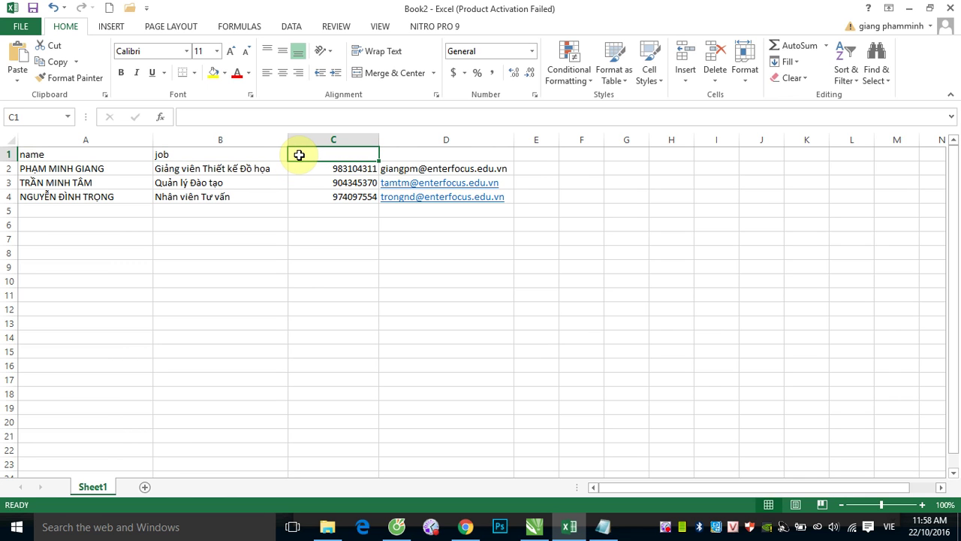
pyautogui.write('mo')
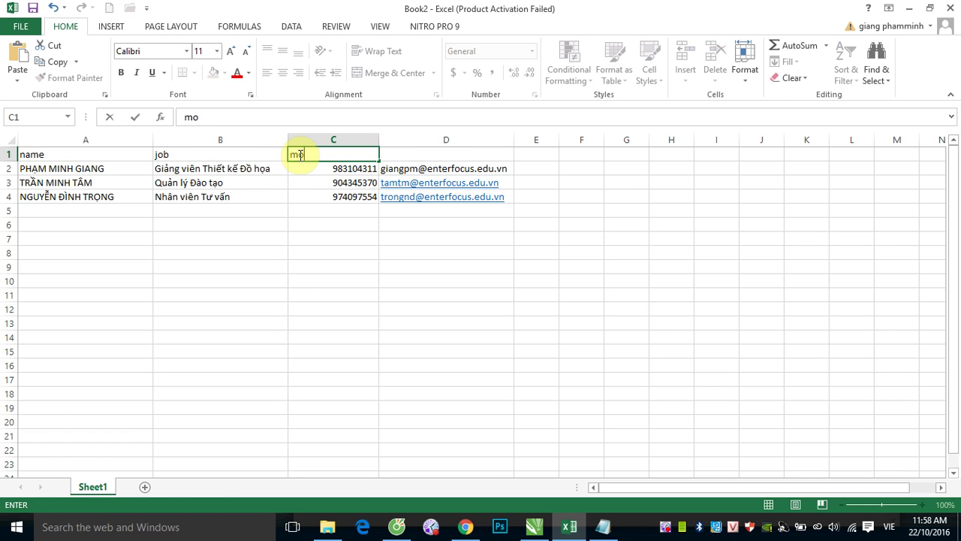
pyautogui.write('bile')
pyautogui.click(392, 152)
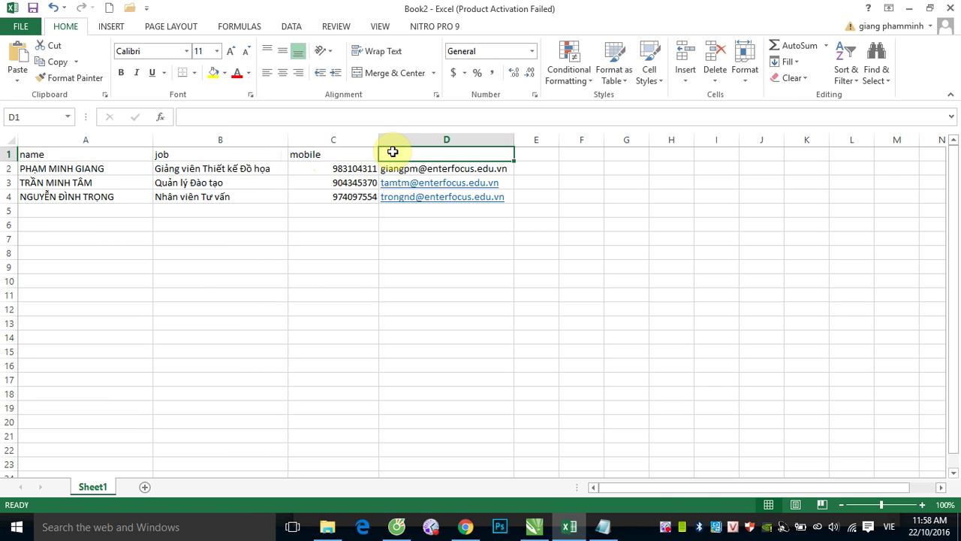
pyautogui.write('email')
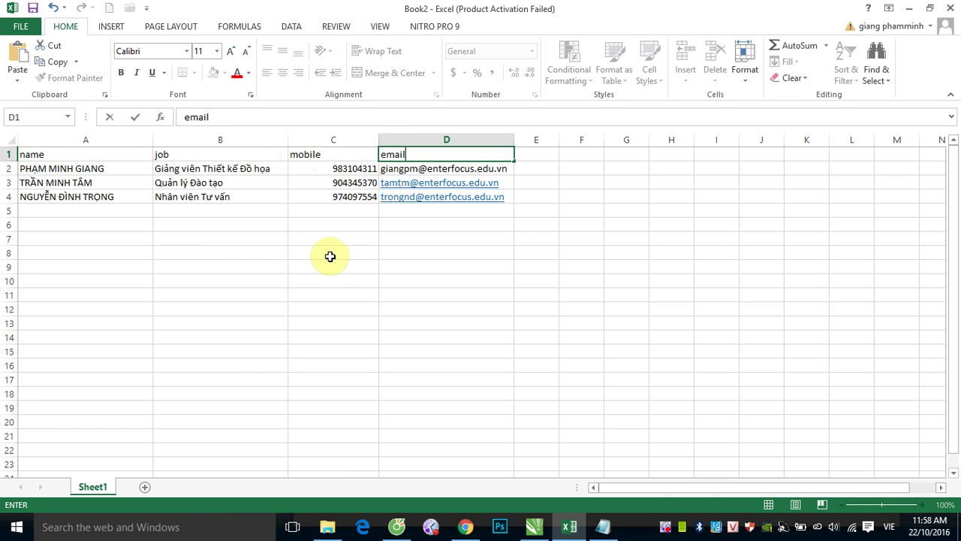
pyautogui.click(330, 256)
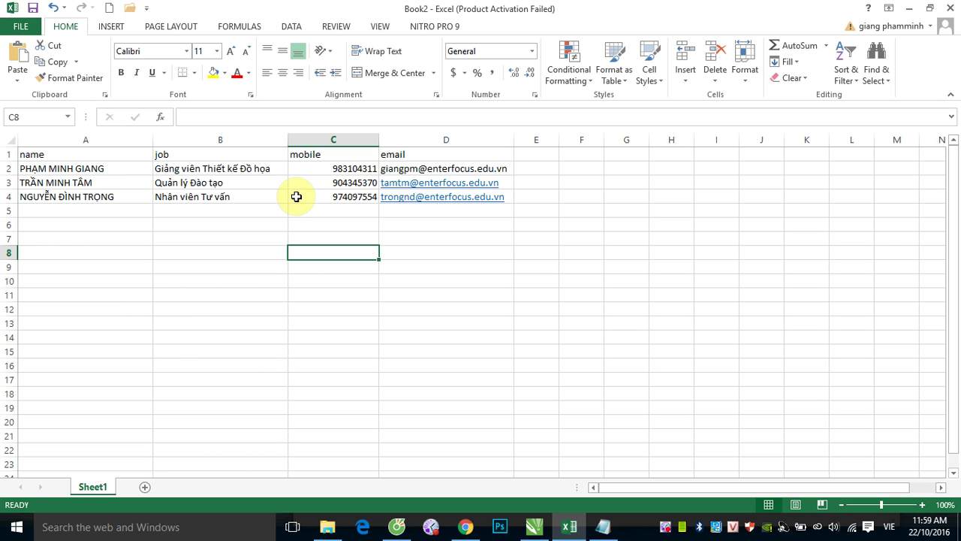
# - Format the whole mobile column C as Text
pyautogui.click(347, 139)
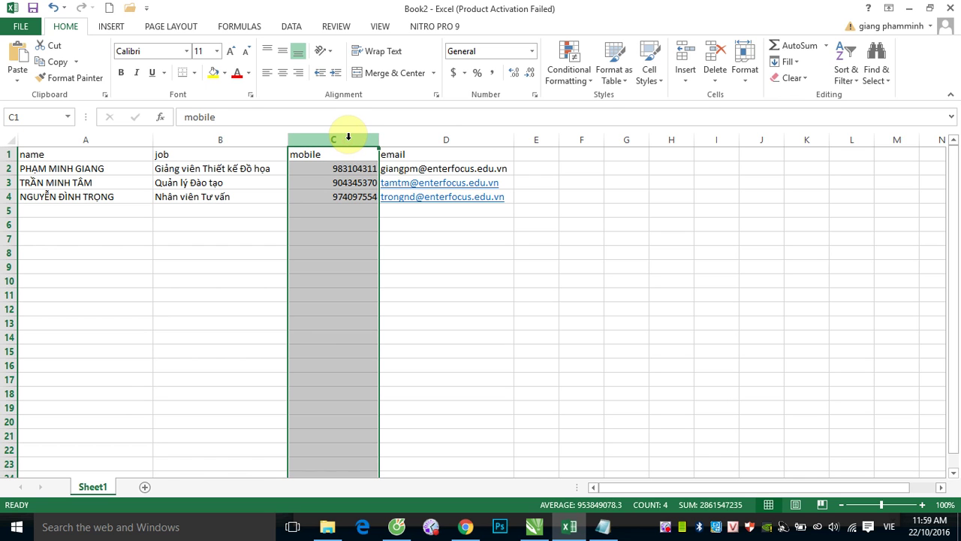
pyautogui.rightClick(348, 137)
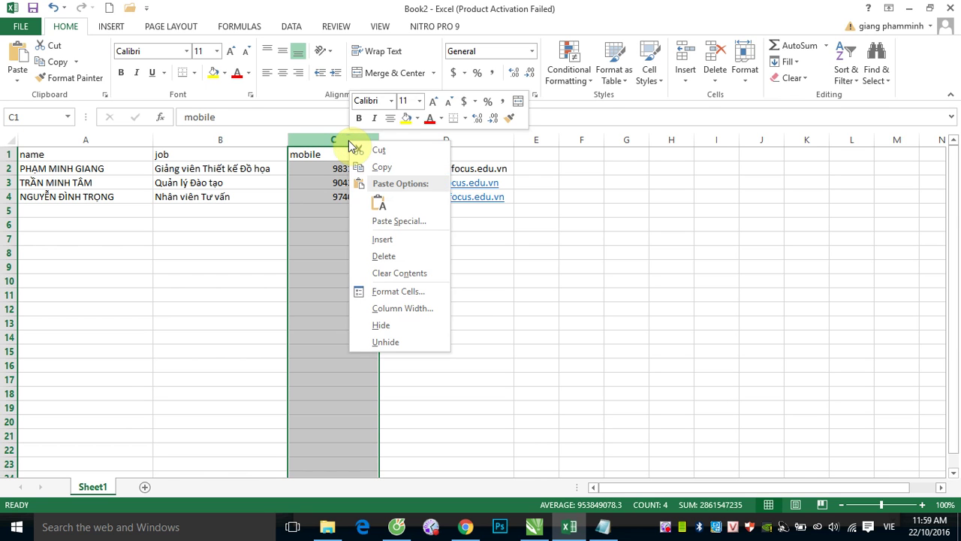
pyautogui.click(408, 291)
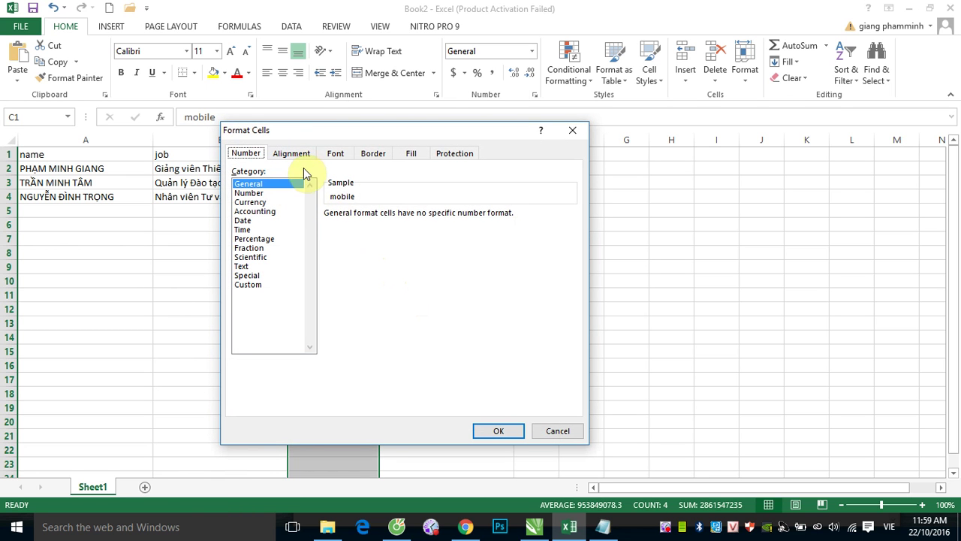
pyautogui.click(241, 266)
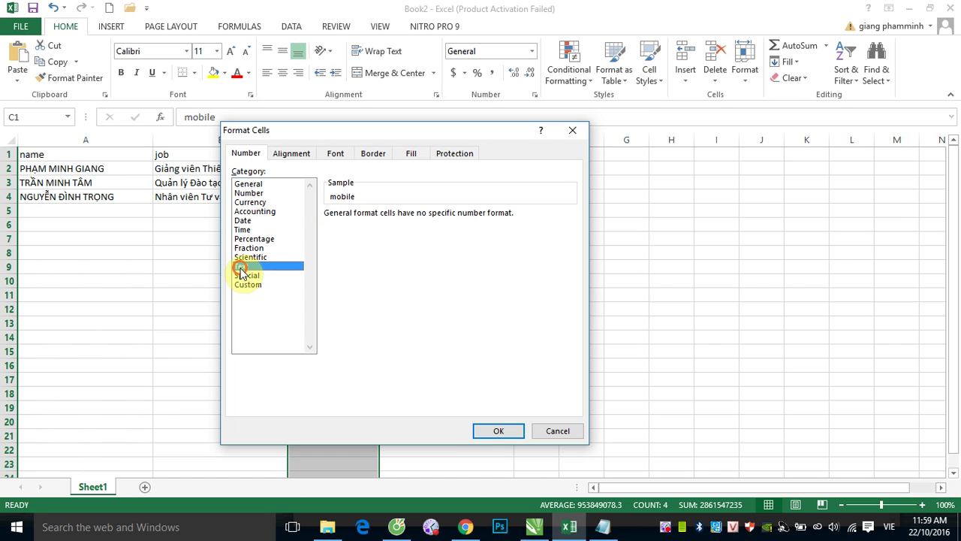
pyautogui.click(495, 431)
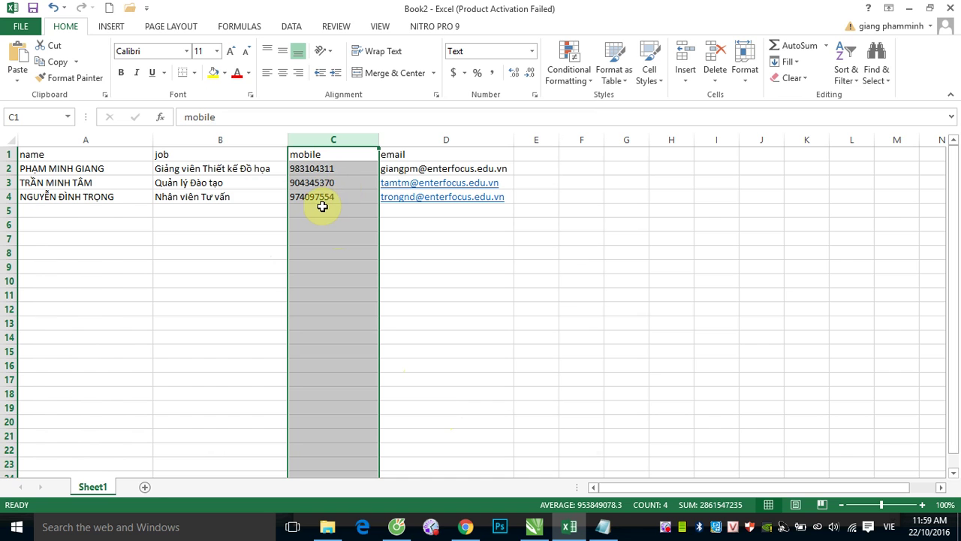
# - Add a leading 0 to each of the three phone numbers in cells C2 to C4
pyautogui.click(307, 170)
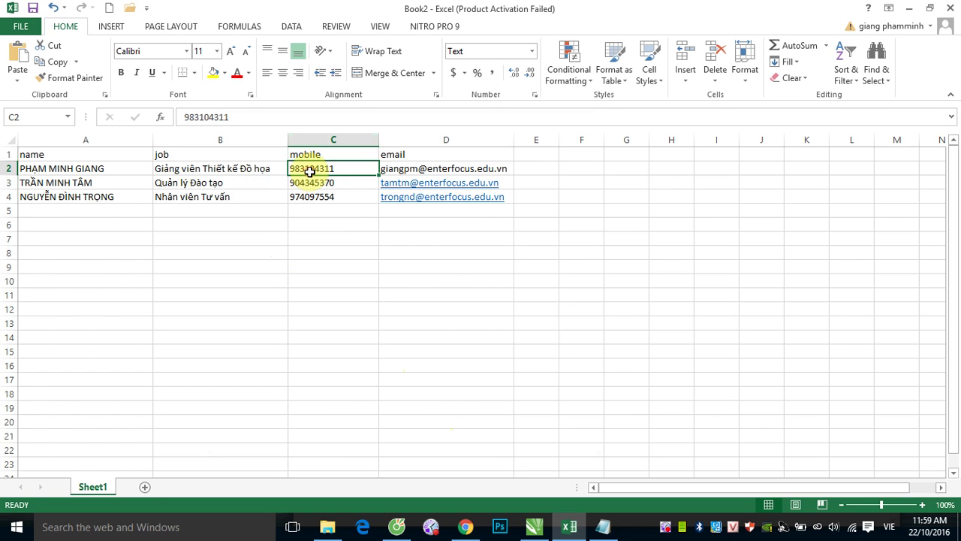
pyautogui.click(185, 118)
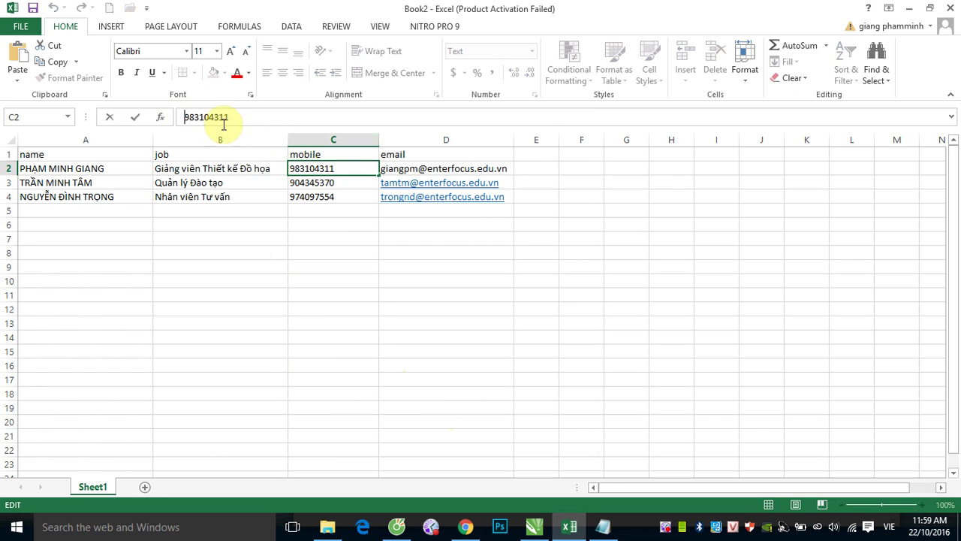
pyautogui.write('0')
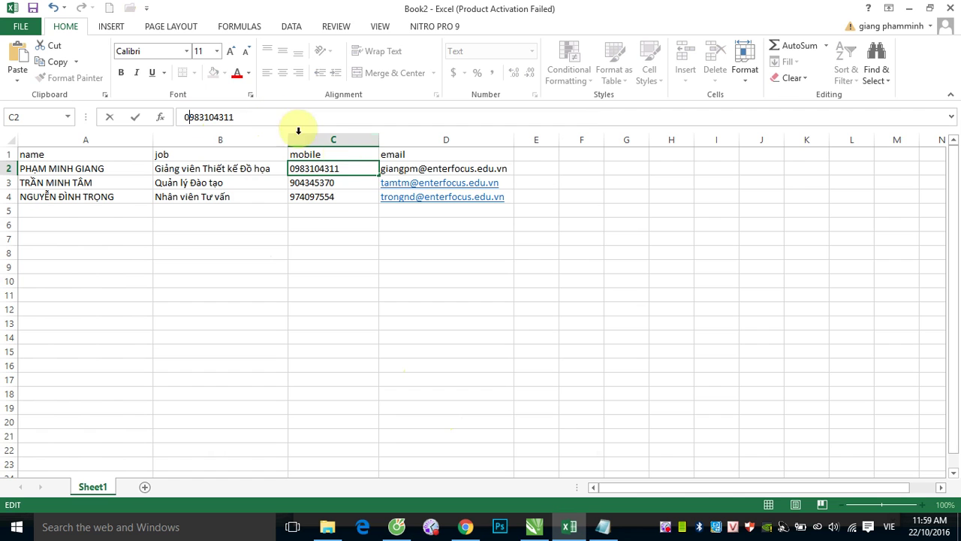
pyautogui.click(296, 184)
pyautogui.click(185, 117)
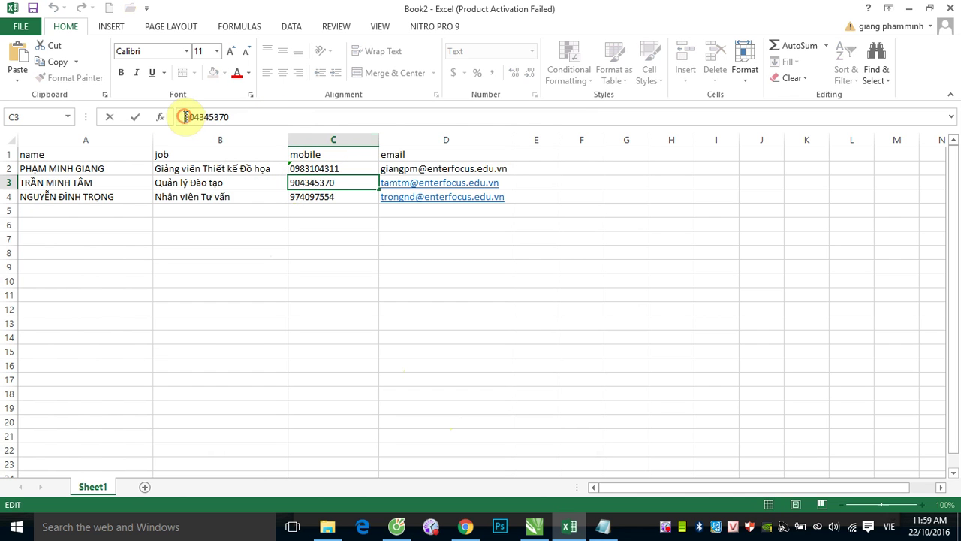
pyautogui.write('0')
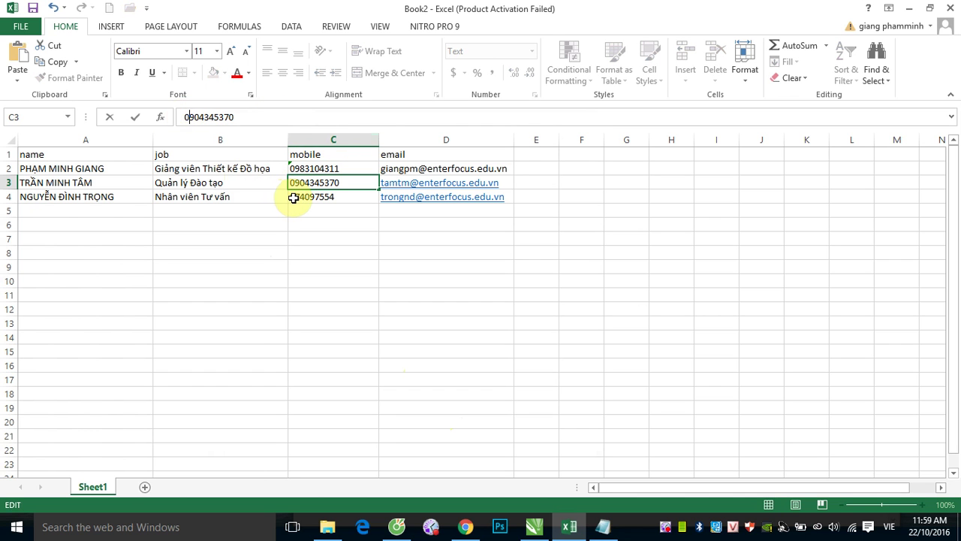
pyautogui.press('Return')
pyautogui.click(184, 117)
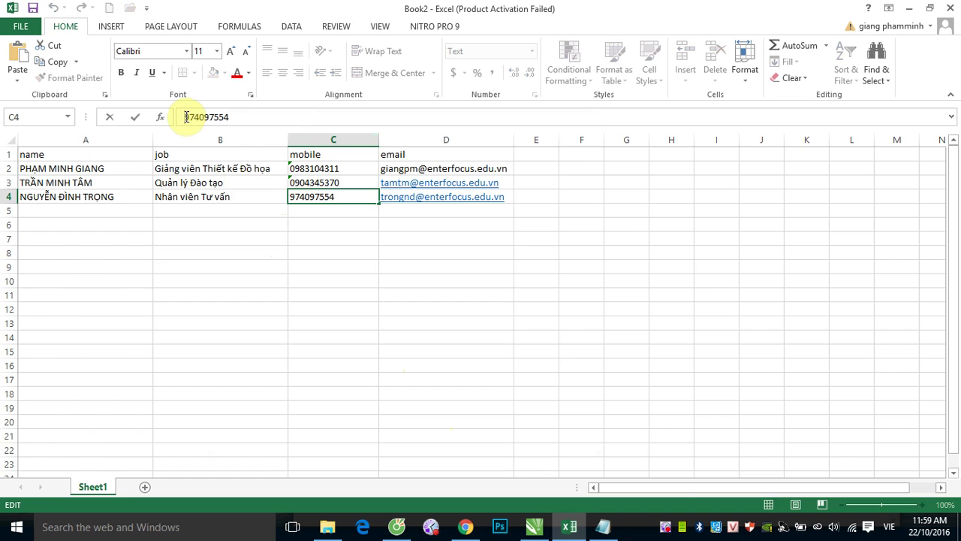
pyautogui.write('0')
pyautogui.click(353, 254)
pyautogui.click(331, 266)
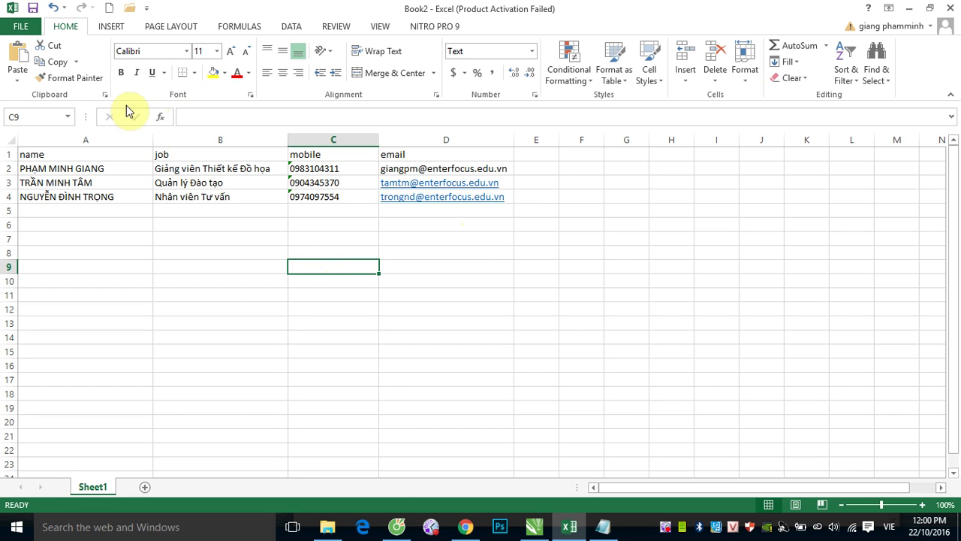
# - Save the workbook as danh_sach in the folder E:\2016\Enter_Design
pyautogui.click(35, 9)
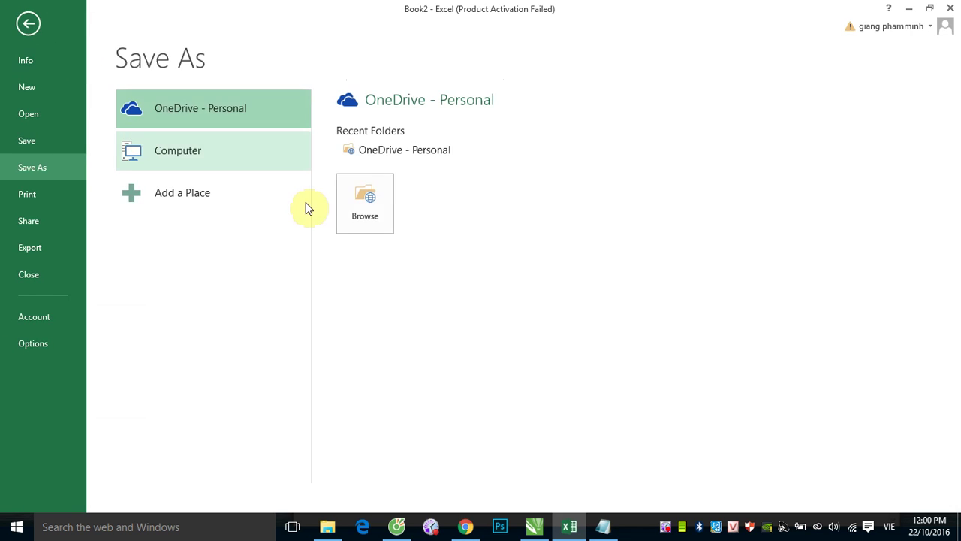
pyautogui.click(180, 151)
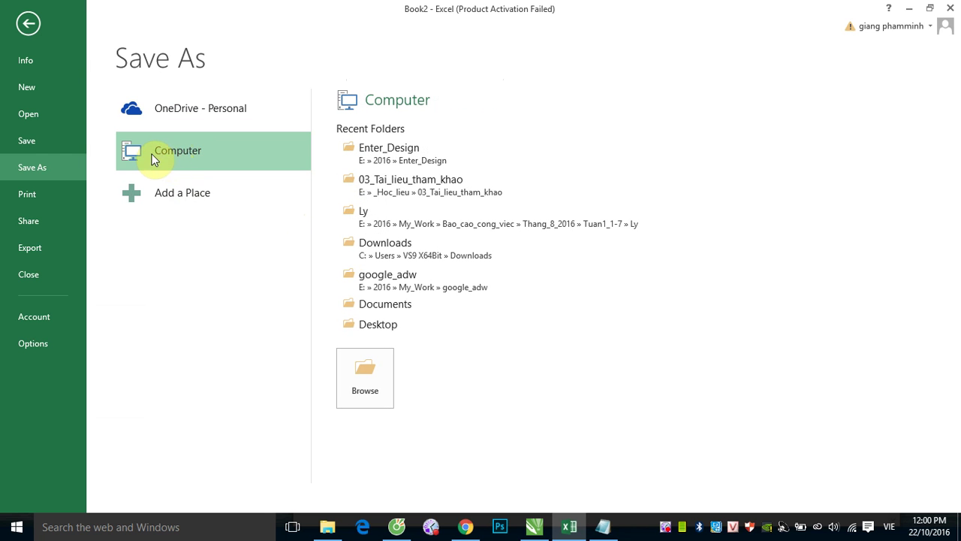
pyautogui.click(380, 153)
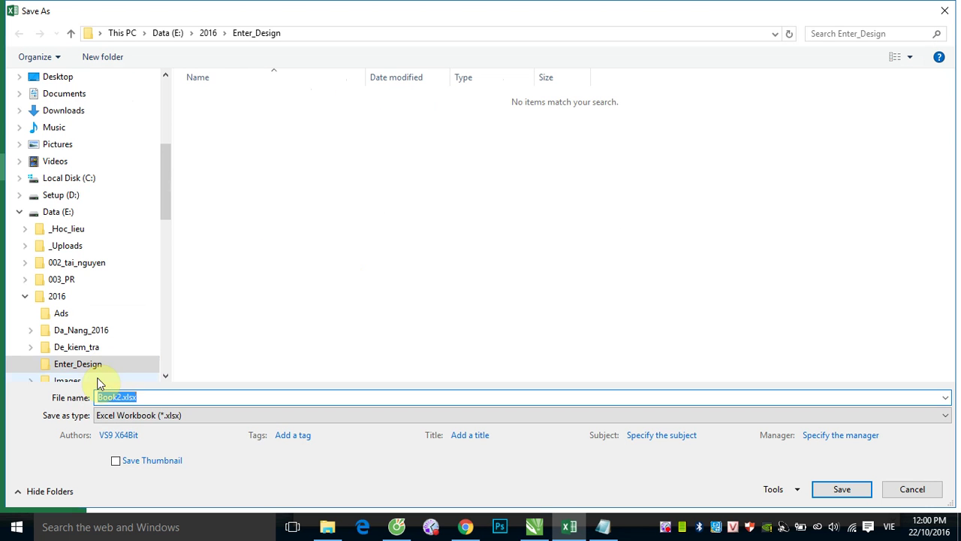
pyautogui.moveTo(149, 397); pyautogui.dragTo(93, 397)
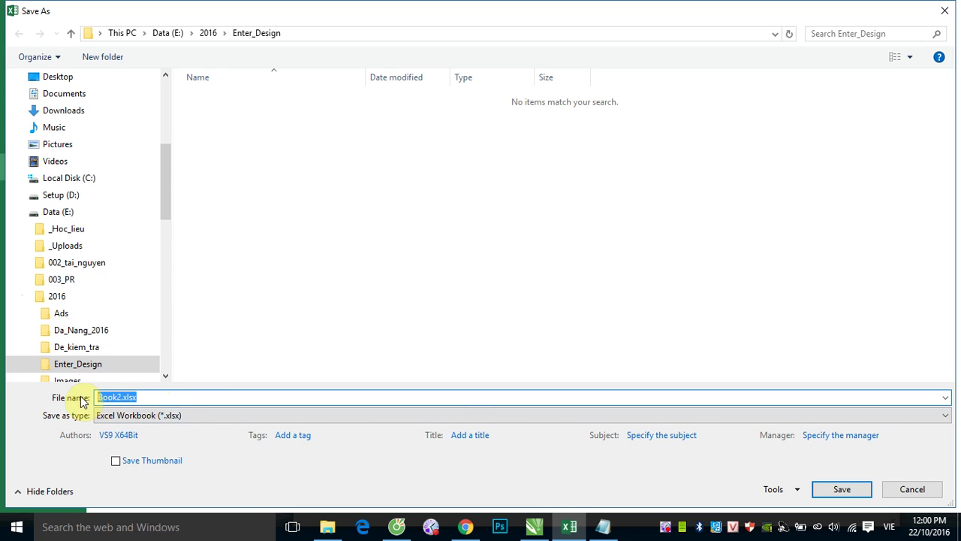
pyautogui.write('danh')
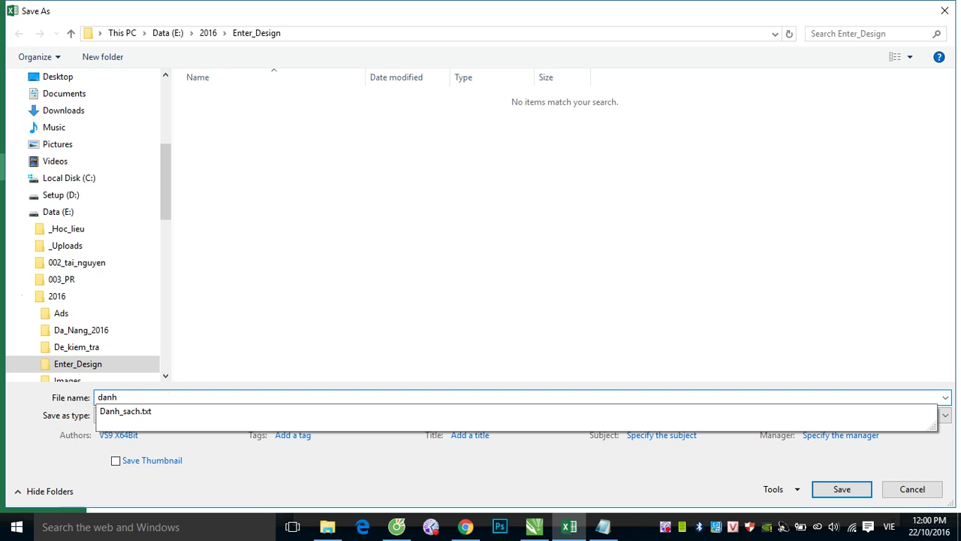
pyautogui.write('_sach')
pyautogui.press('Return')
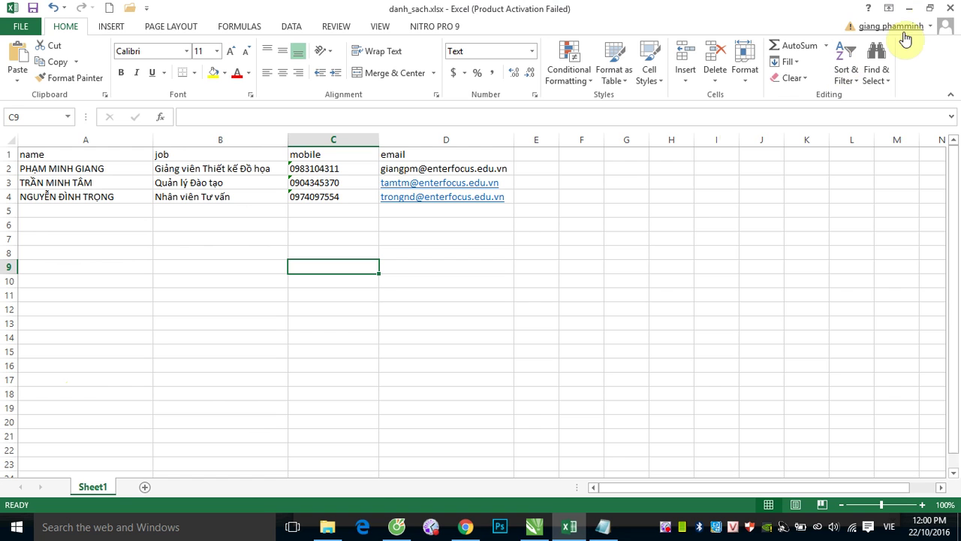
# - Close the workbook and Danh_sach.txt, and switch to the Card_Visit.cdr business card in CorelDRAW
pyautogui.click(947, 10)
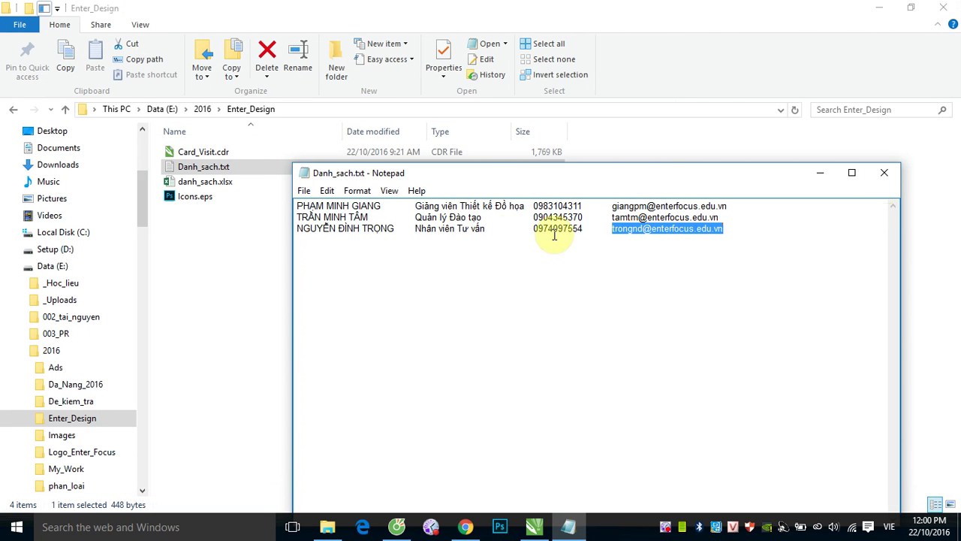
pyautogui.click(885, 174)
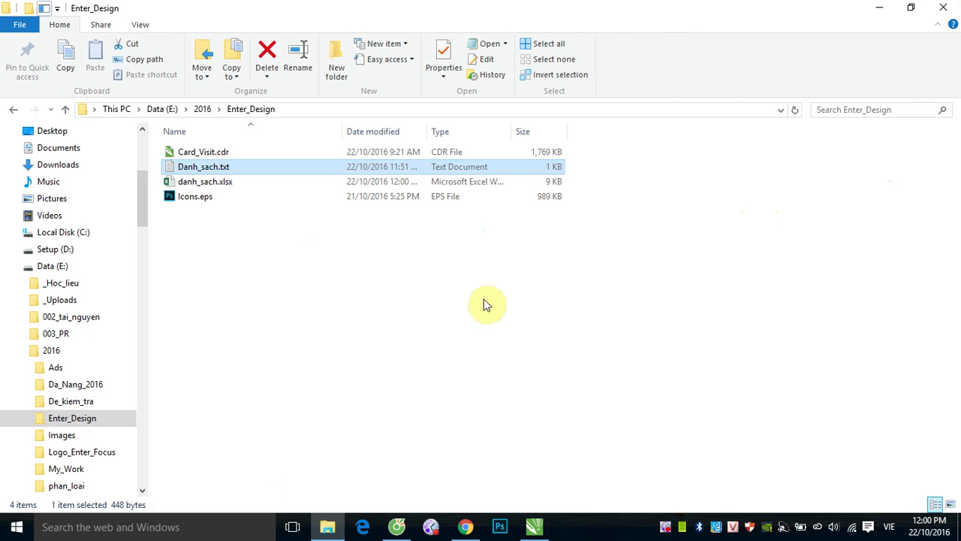
pyautogui.click(541, 520)
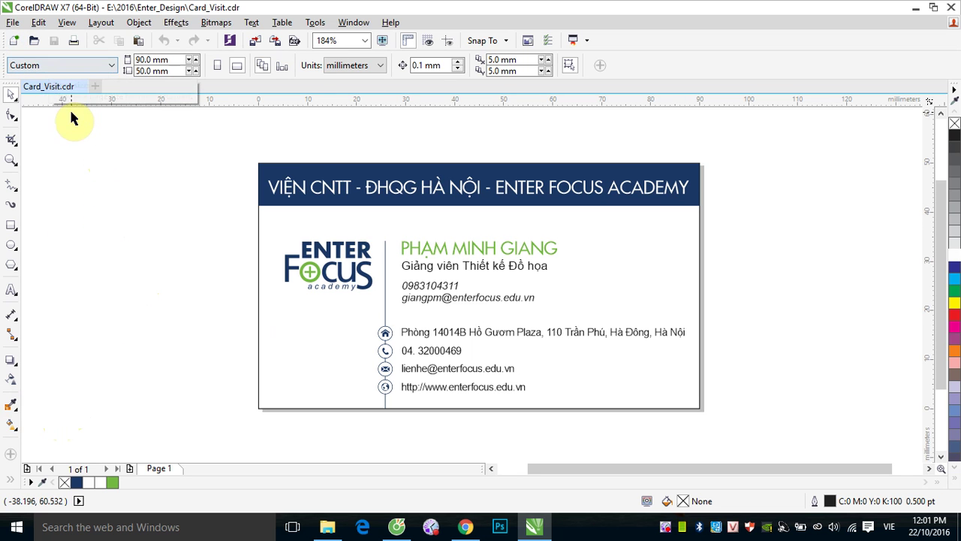
# - Save a copy of the business card drawing as Card_Visit_Print_Merge in the Enter_Design folder
pyautogui.click(12, 22)
pyautogui.click(66, 156)
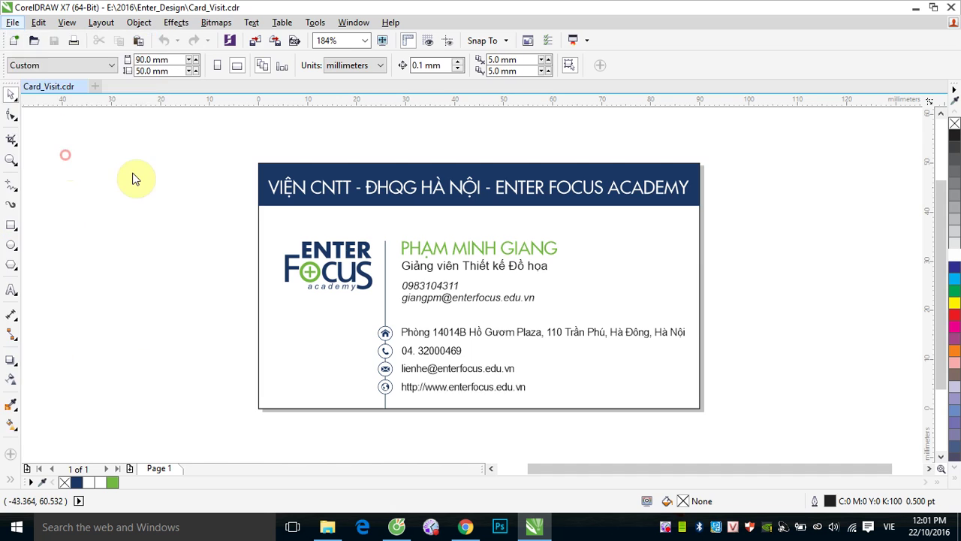
pyautogui.click(172, 379)
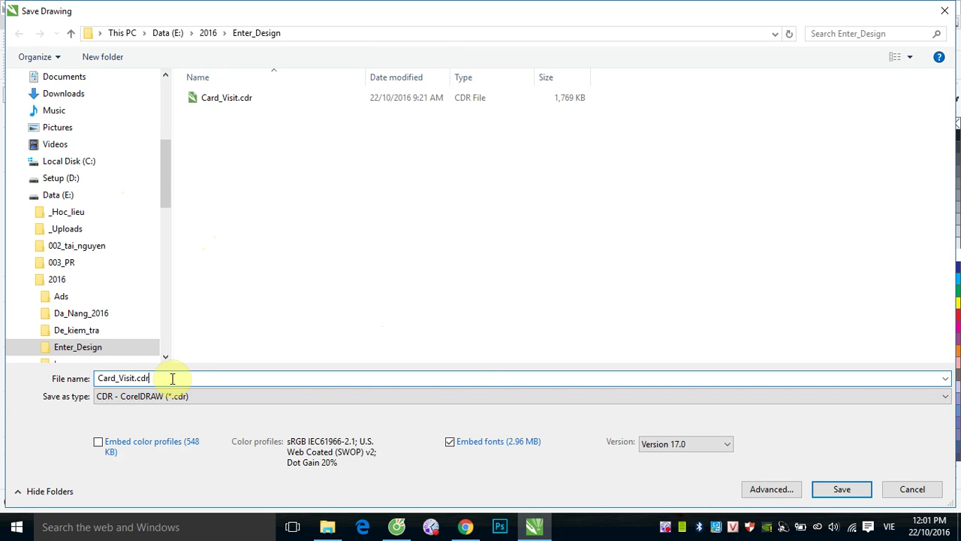
pyautogui.press('BackSpace')
pyautogui.press('BackSpace')
pyautogui.press('BackSpace')
pyautogui.press('BackSpace')
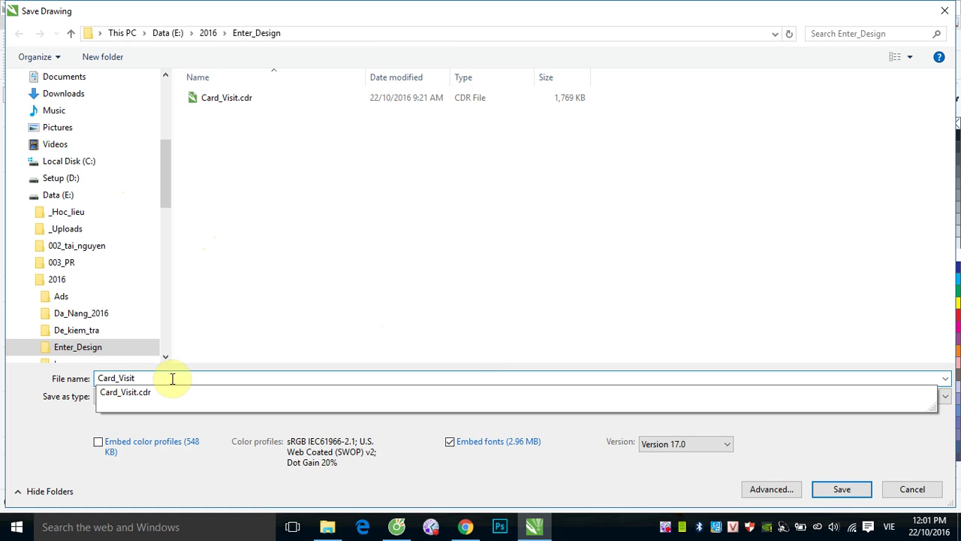
pyautogui.write('_')
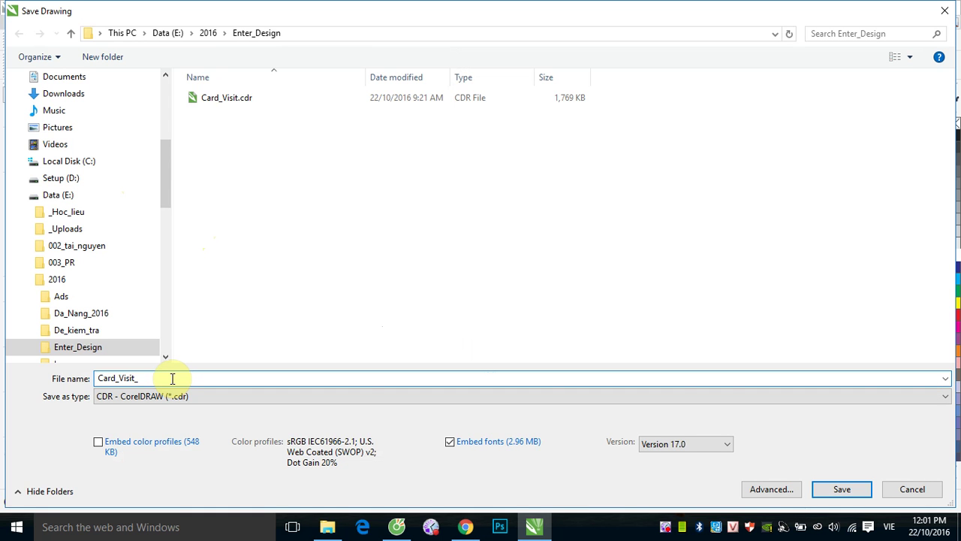
pyautogui.write('H')
pyautogui.press('BackSpace')
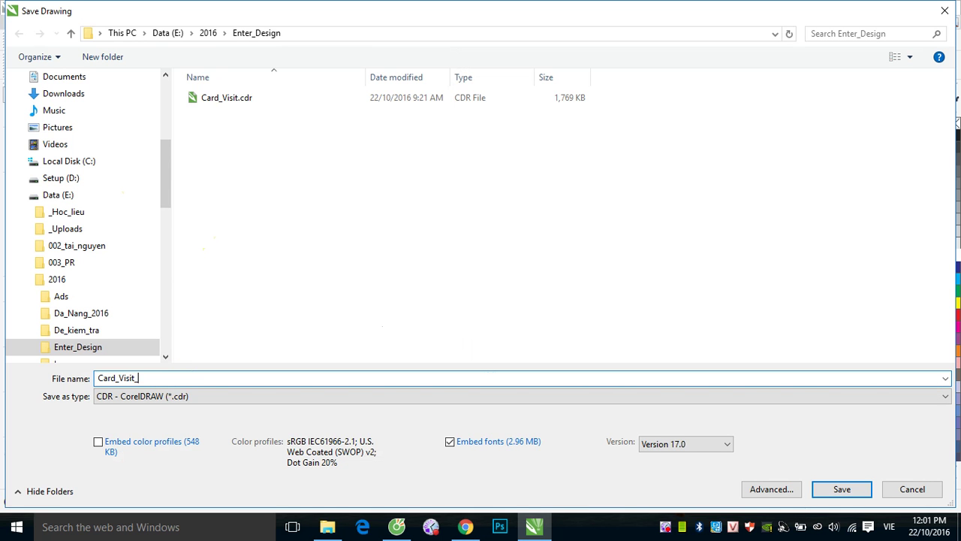
pyautogui.write('Print_Merge')
pyautogui.press('Return')
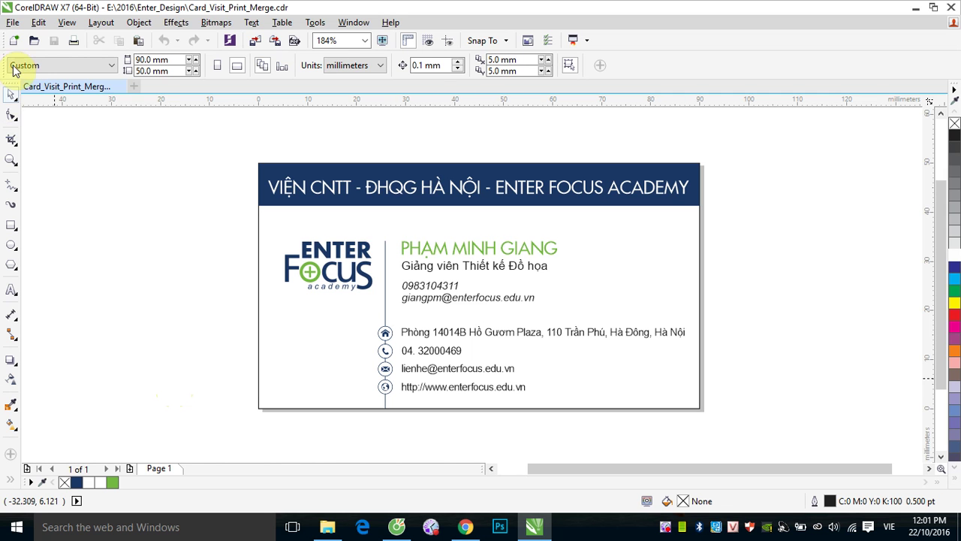
# - Start a new print merge that imports its text from an ODBC data source, and open the data source selection
pyautogui.click(15, 24)
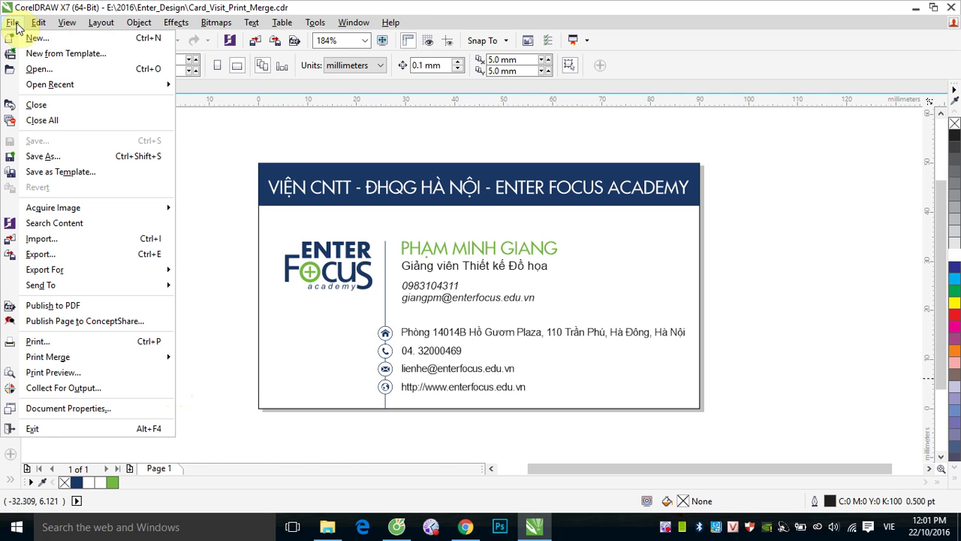
pyautogui.moveTo(73, 363)
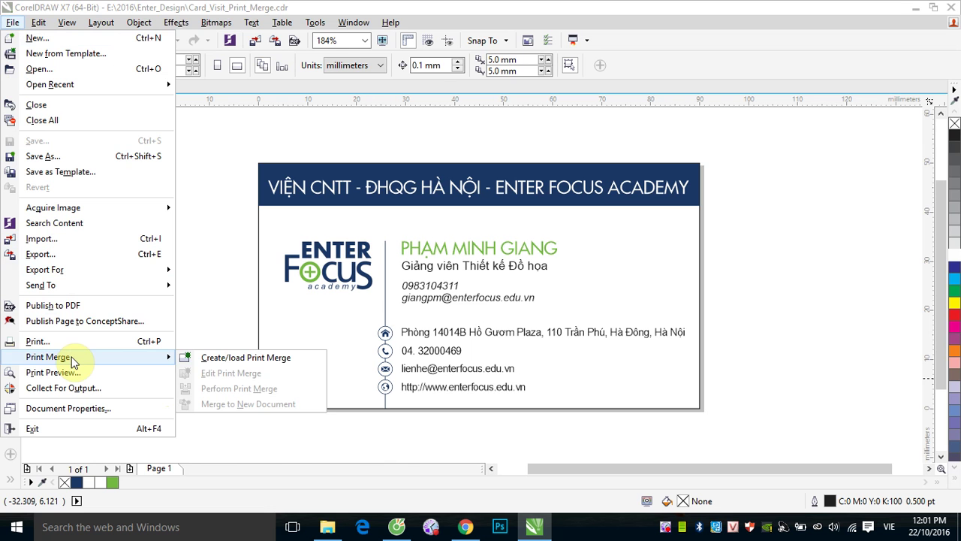
pyautogui.click(243, 360)
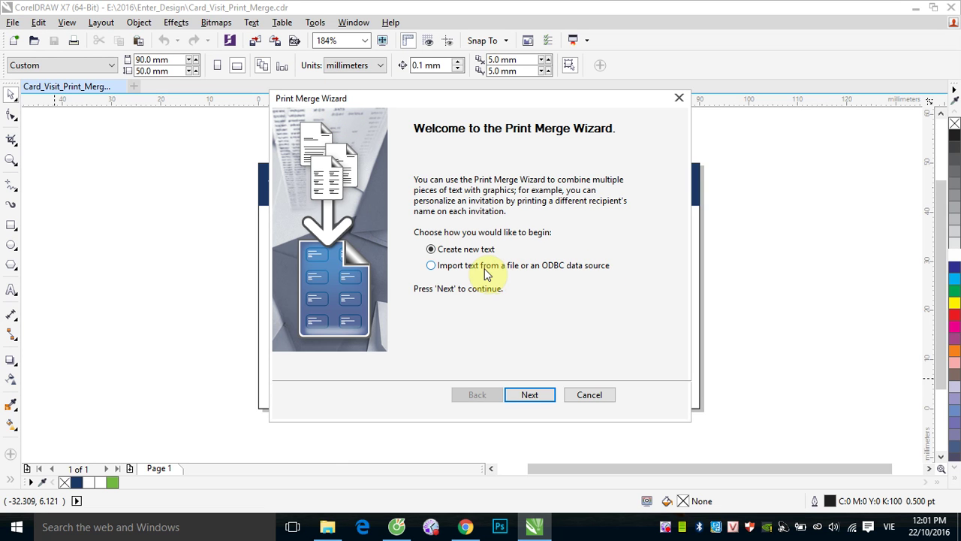
pyautogui.click(431, 265)
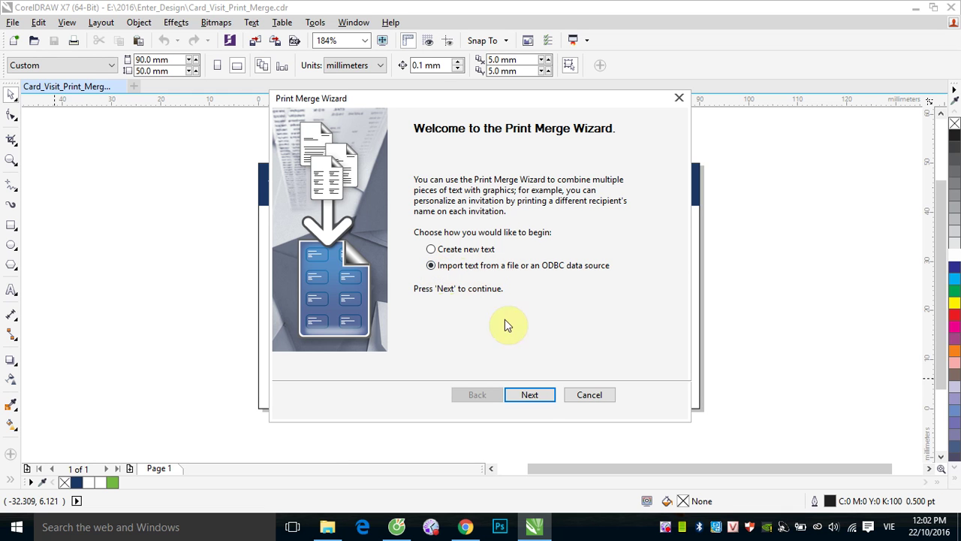
pyautogui.click(530, 395)
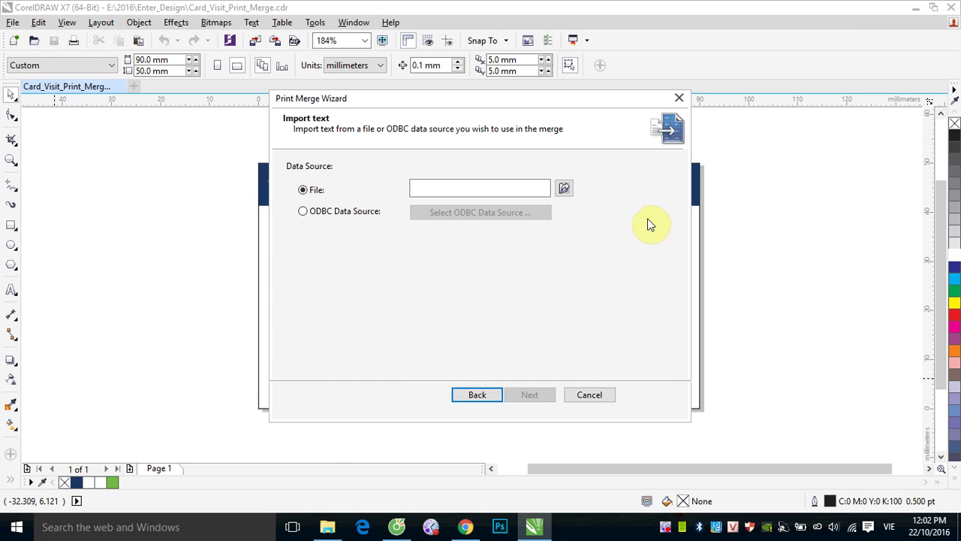
pyautogui.click(304, 213)
pyautogui.click(512, 214)
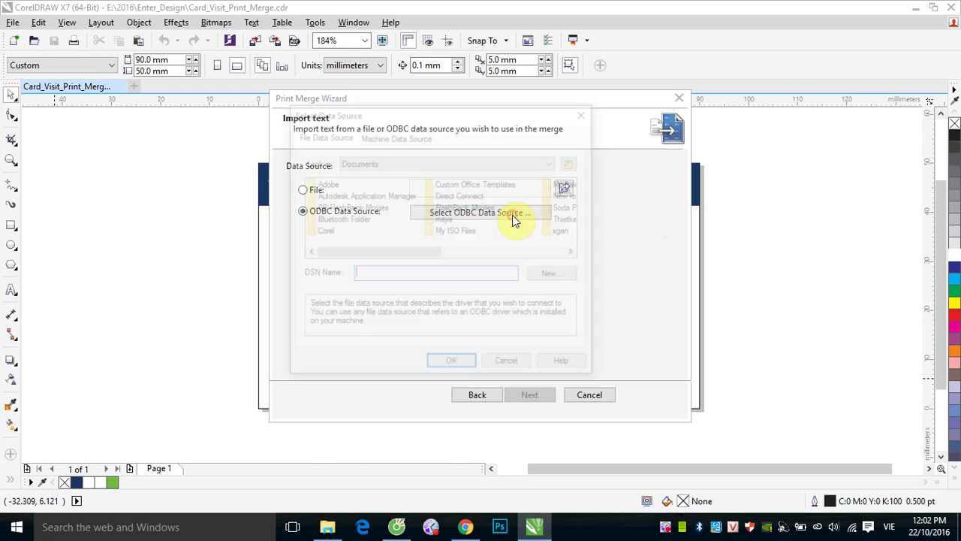
# - Set the file data source location to the folder E:\2016\Enter_Design
pyautogui.moveTo(489, 115); pyautogui.dragTo(239, 163)
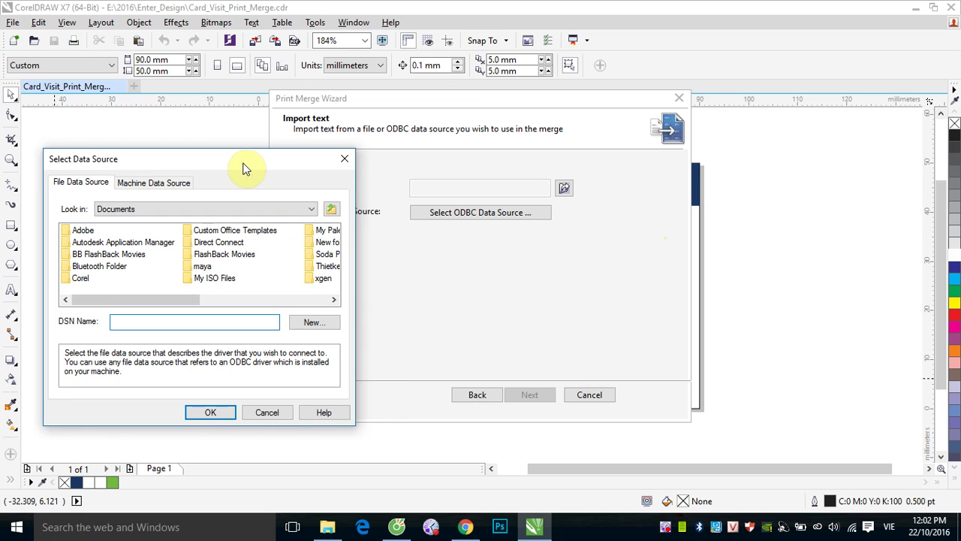
pyautogui.moveTo(238, 163); pyautogui.dragTo(282, 152)
pyautogui.click(226, 197)
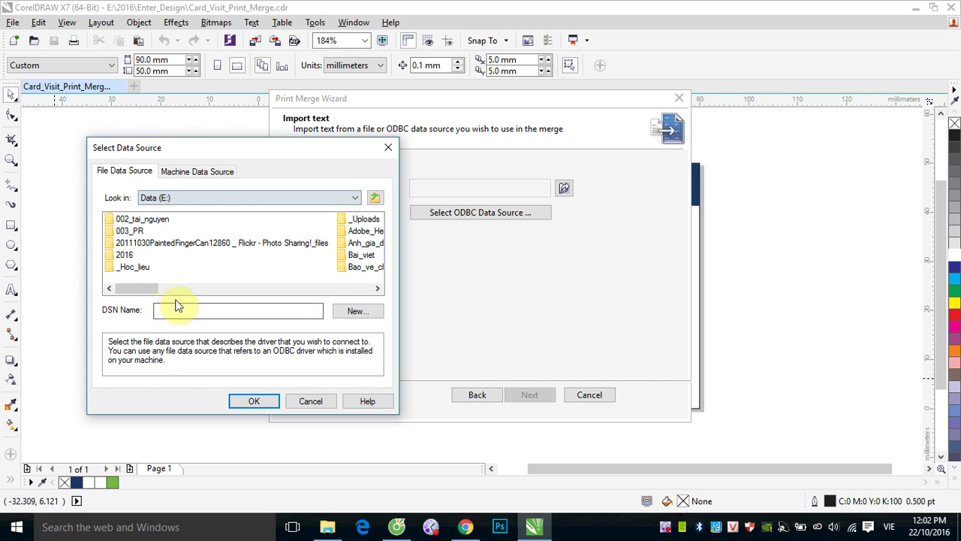
pyautogui.doubleClick(123, 255)
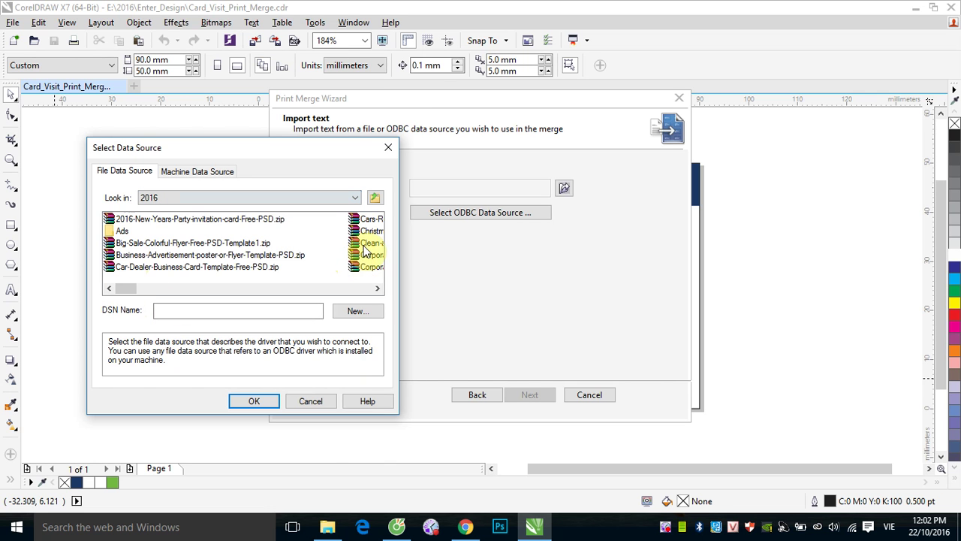
pyautogui.click(378, 289)
pyautogui.click(378, 289)
pyautogui.click(378, 289)
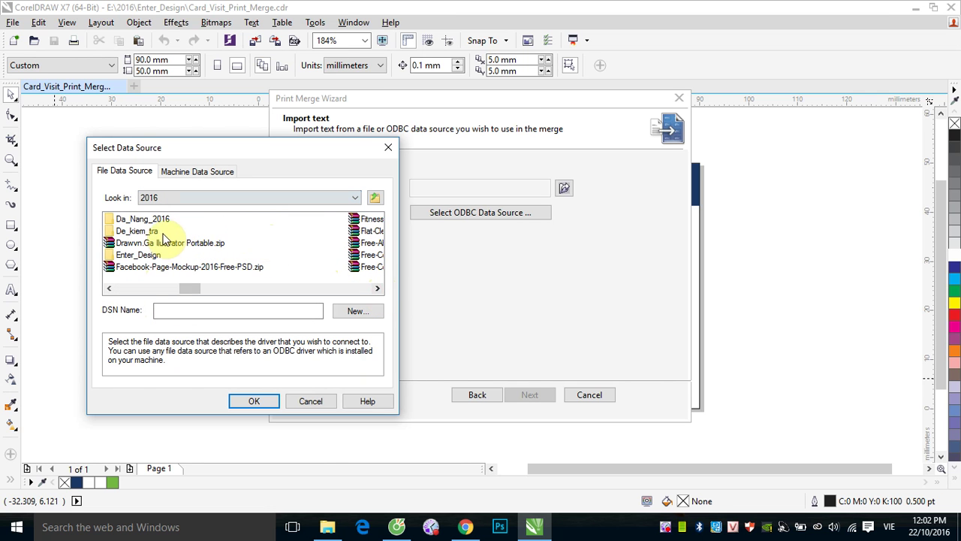
pyautogui.doubleClick(138, 255)
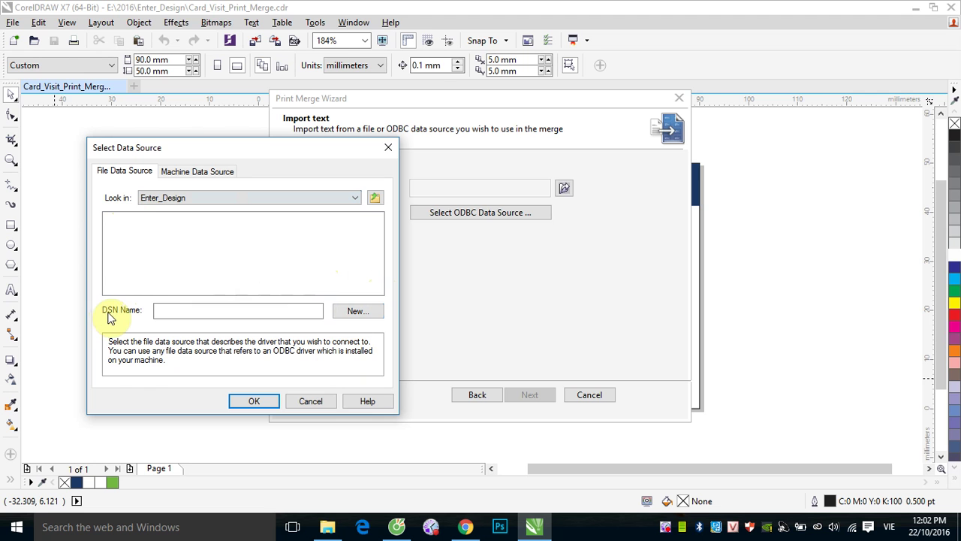
# - Start creating a new file data source in the Enter_Design folder
pyautogui.click(161, 312)
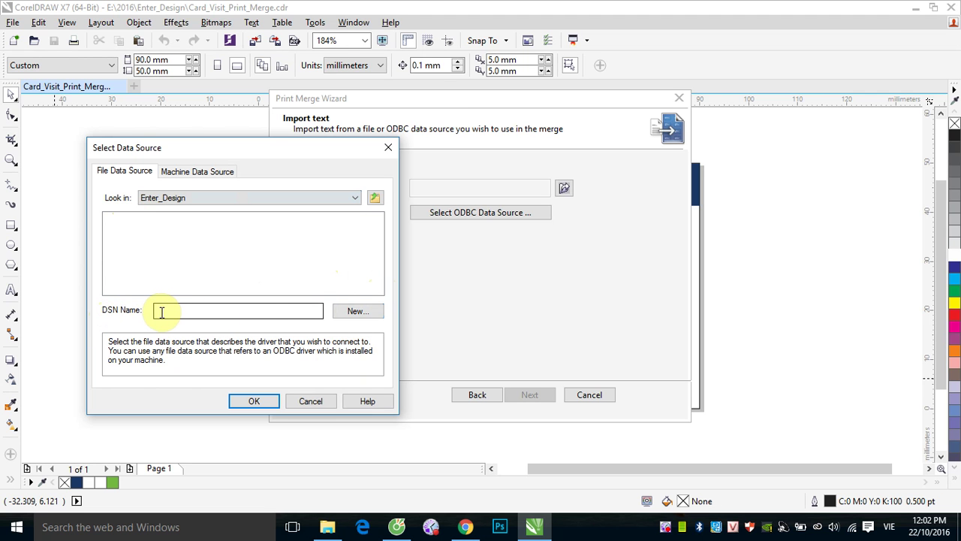
pyautogui.click(351, 314)
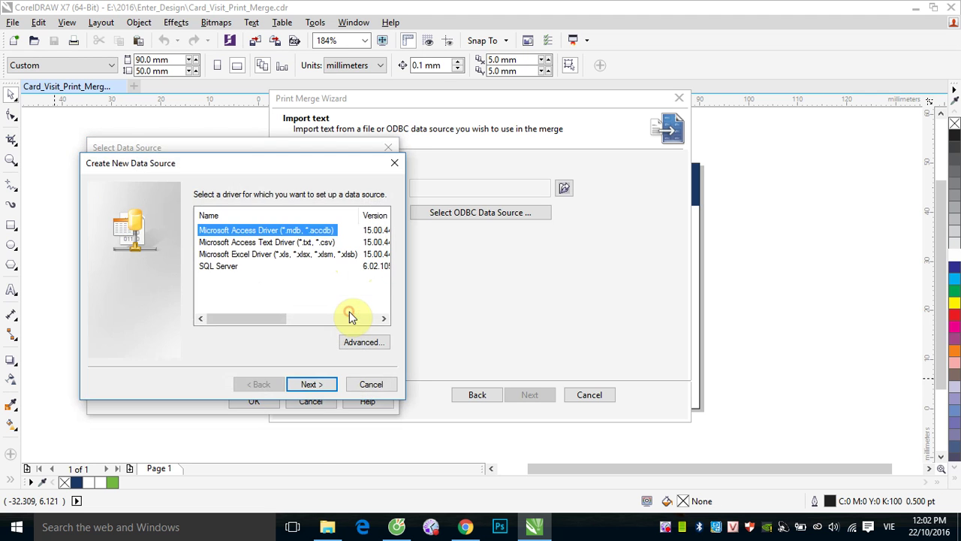